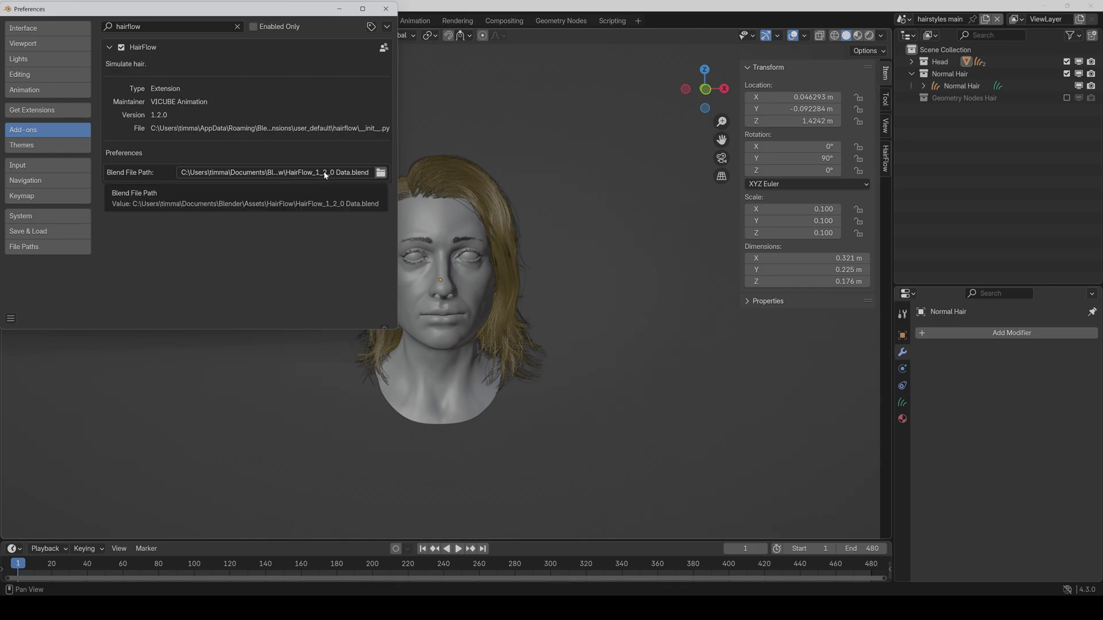
Select the Normal Hair object and add a HairFlow simulation to it with Head as the target
{"action": "left_click", "coordinate": [639, 273]}
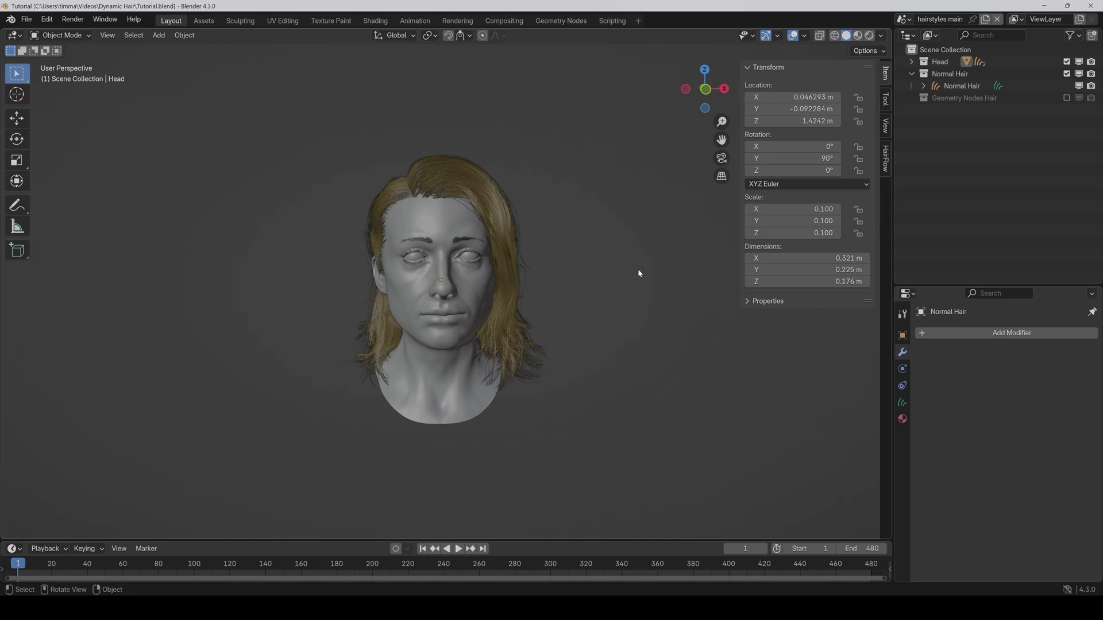
{"action": "key", "text": "a"}
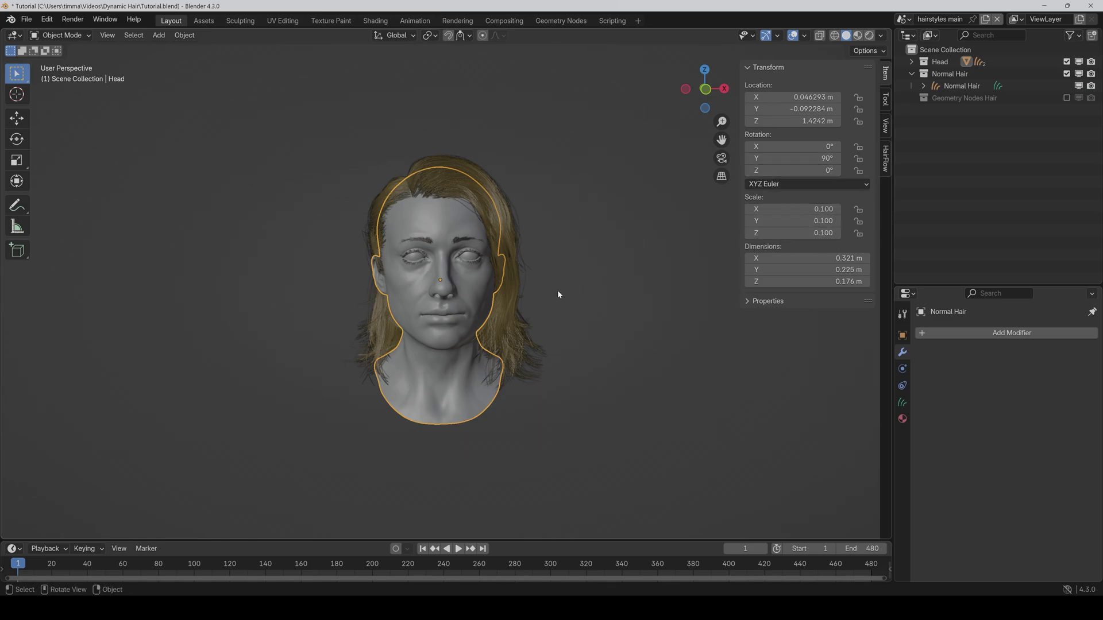
{"action": "left_click", "coordinate": [509, 302]}
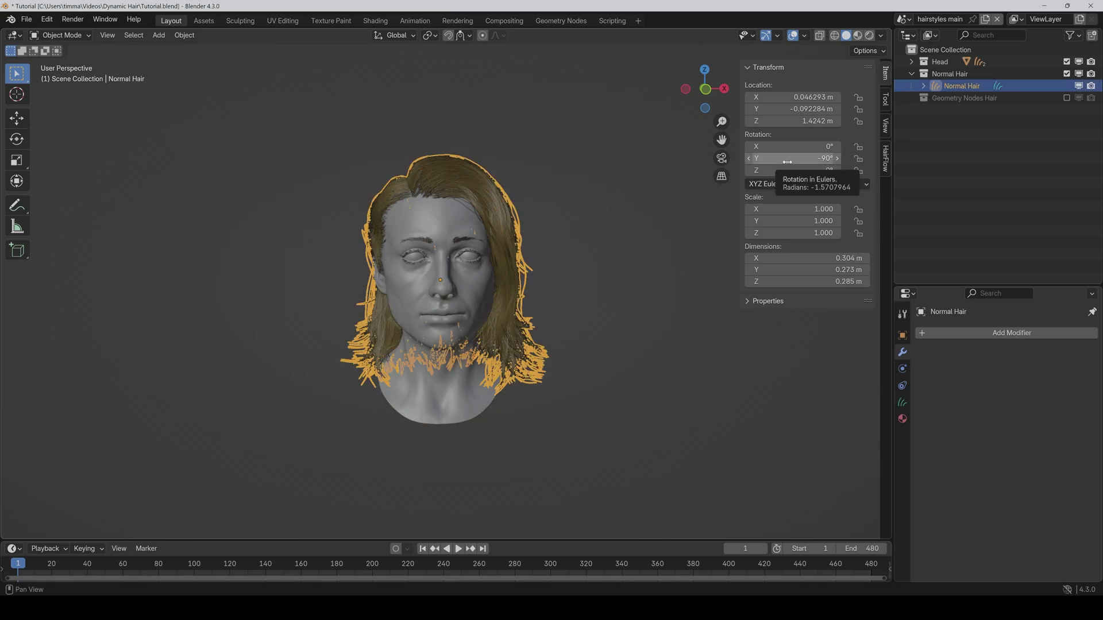
{"action": "left_click", "coordinate": [887, 167]}
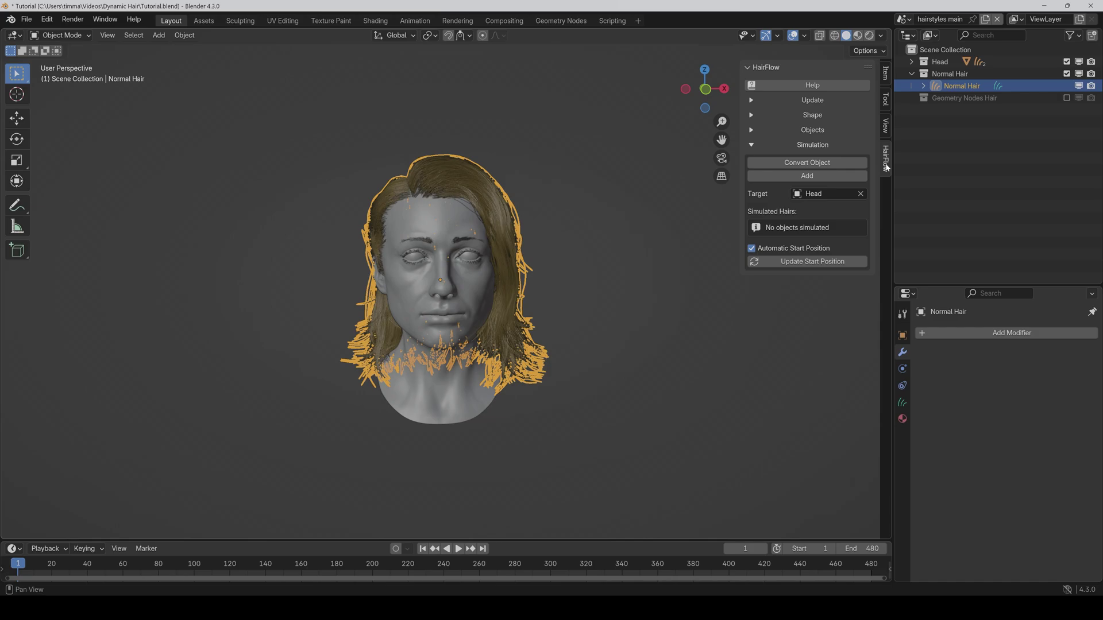
{"action": "left_click", "coordinate": [811, 177]}
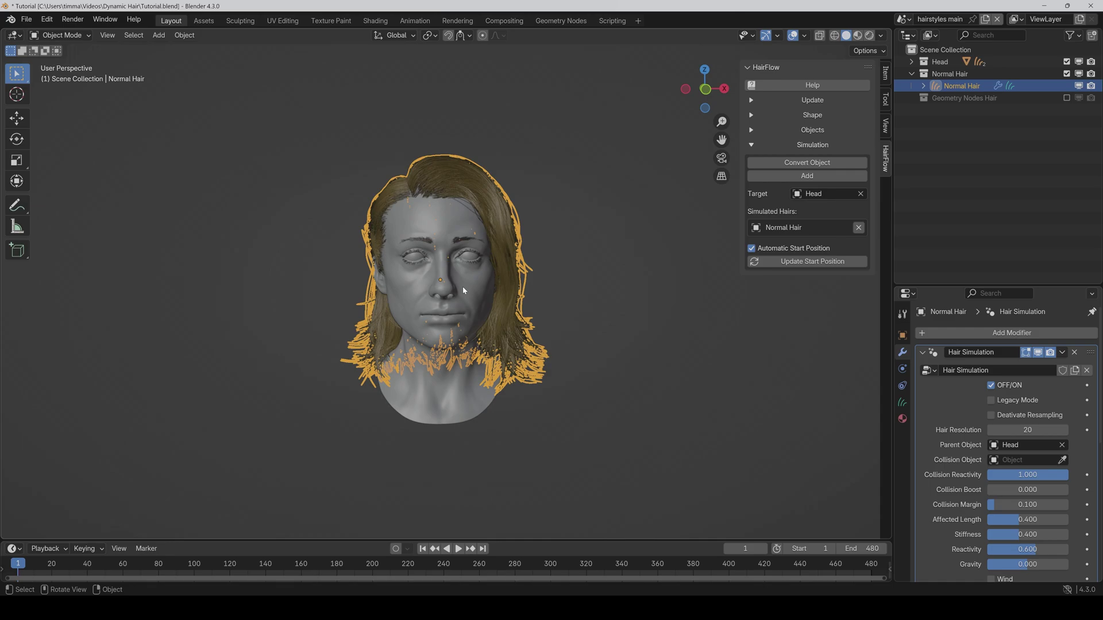
Play the hair simulation and move the head temporarily to test how the hair reacts
{"action": "key", "text": "space"}
{"action": "left_click", "coordinate": [463, 286]}
{"action": "key", "text": "g"}
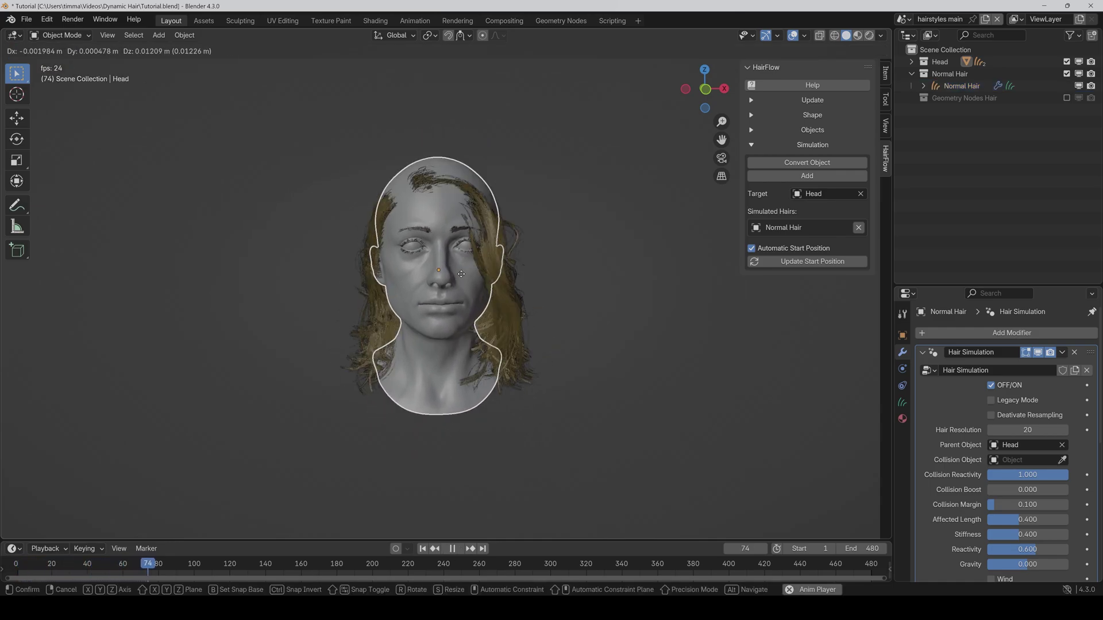
{"action": "key", "text": "Escape"}
{"action": "key", "text": "Escape"}
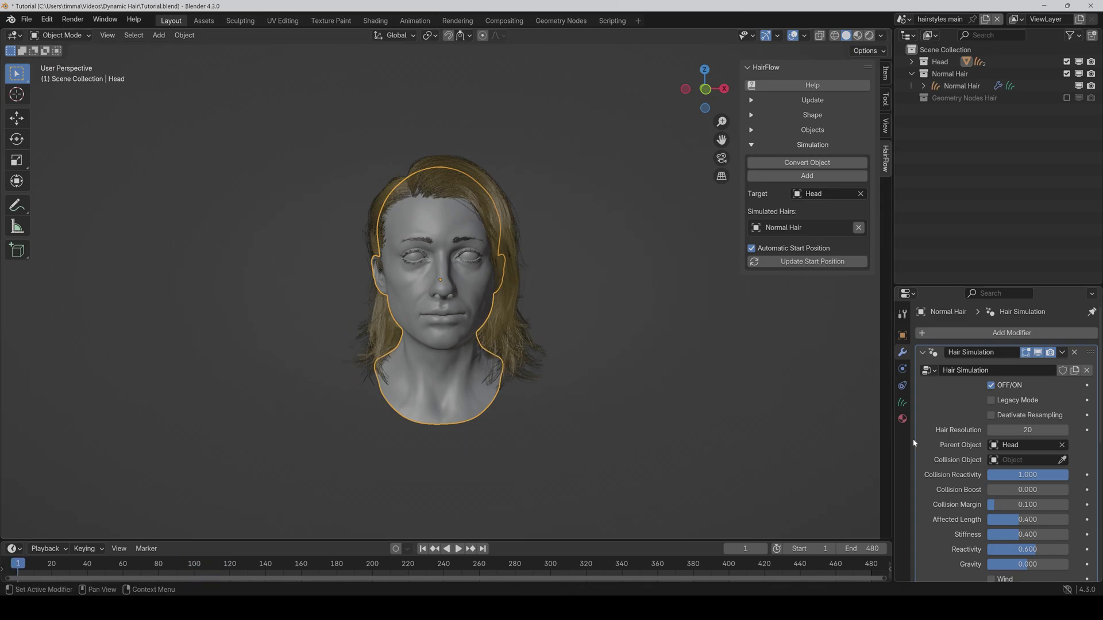
In the hair simulation's Transform Corrections, try a different Head Rotation Y and set it back to -90°
{"action": "scroll", "coordinate": [947, 459], "scroll_direction": "down", "scroll_amount": 10}
{"action": "left_click", "coordinate": [965, 558]}
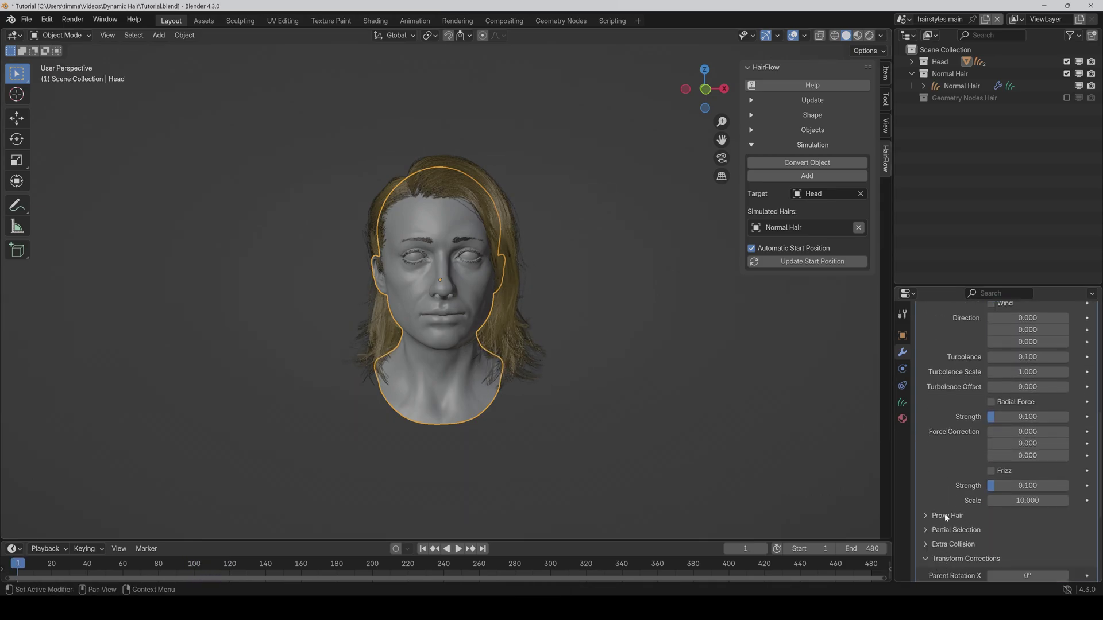
{"action": "scroll", "coordinate": [945, 517], "scroll_direction": "down", "scroll_amount": 6}
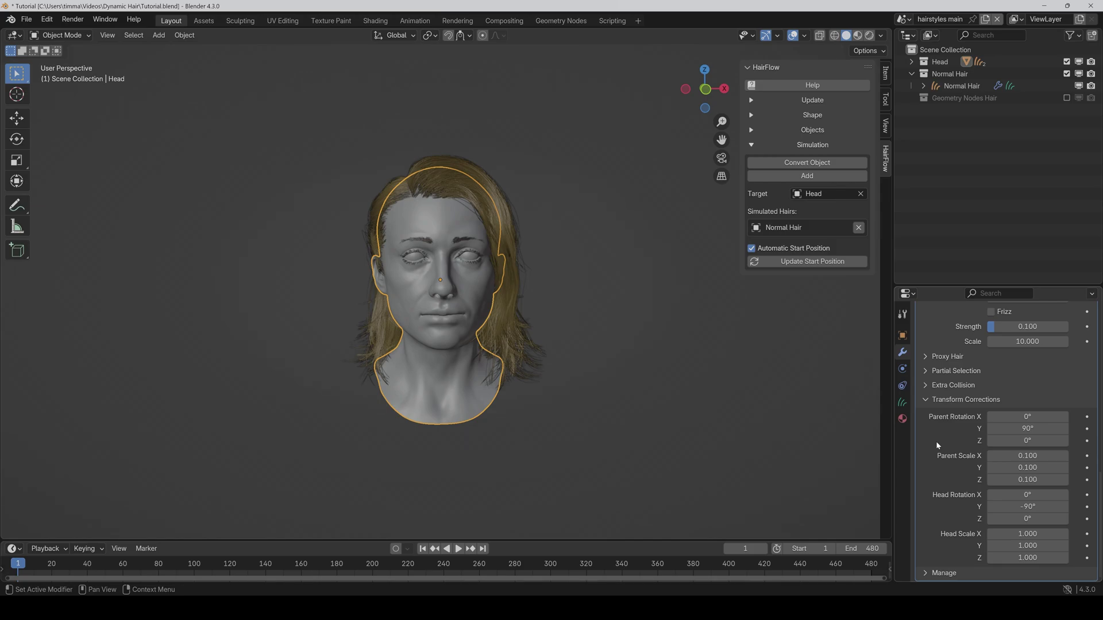
{"action": "left_click_drag", "start_coordinate": [1011, 507], "coordinate": [1040, 507]}
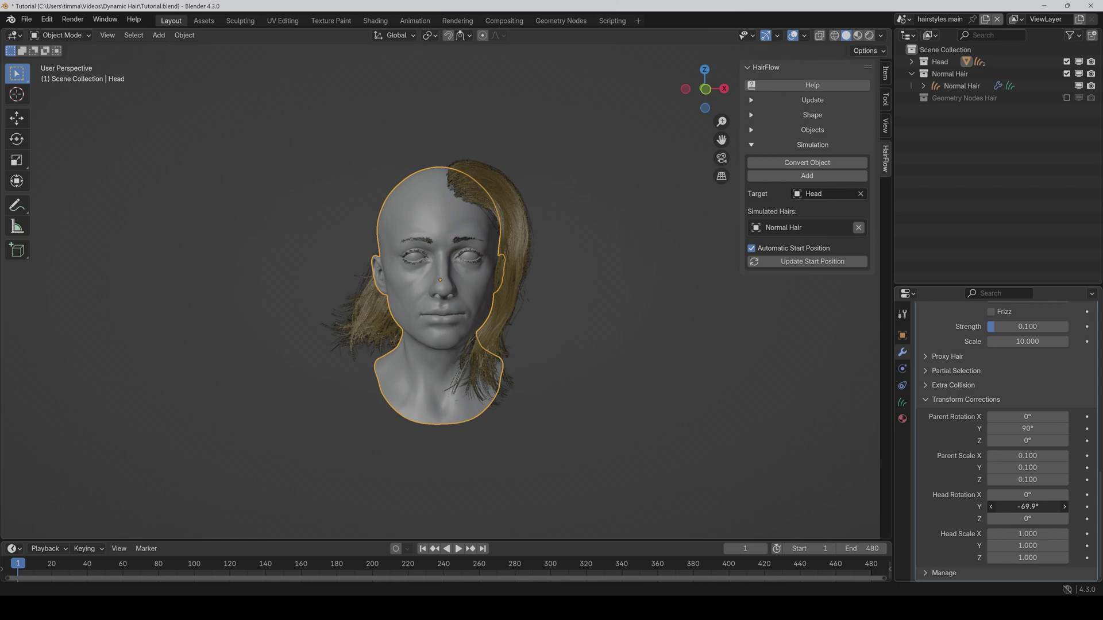
{"action": "left_click", "coordinate": [1028, 507]}
{"action": "type", "text": "-90"}
{"action": "key", "text": "Return"}
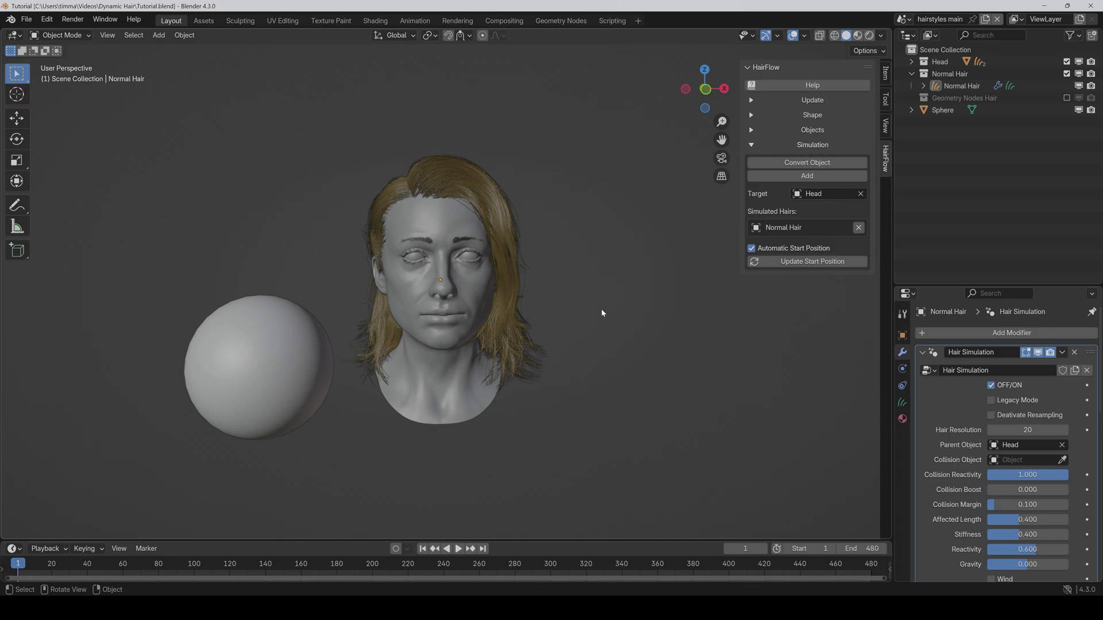
Assign the Sphere as the hair simulation's Collision Object and move it into the hair while the simulation plays
{"action": "left_click", "coordinate": [1062, 459]}
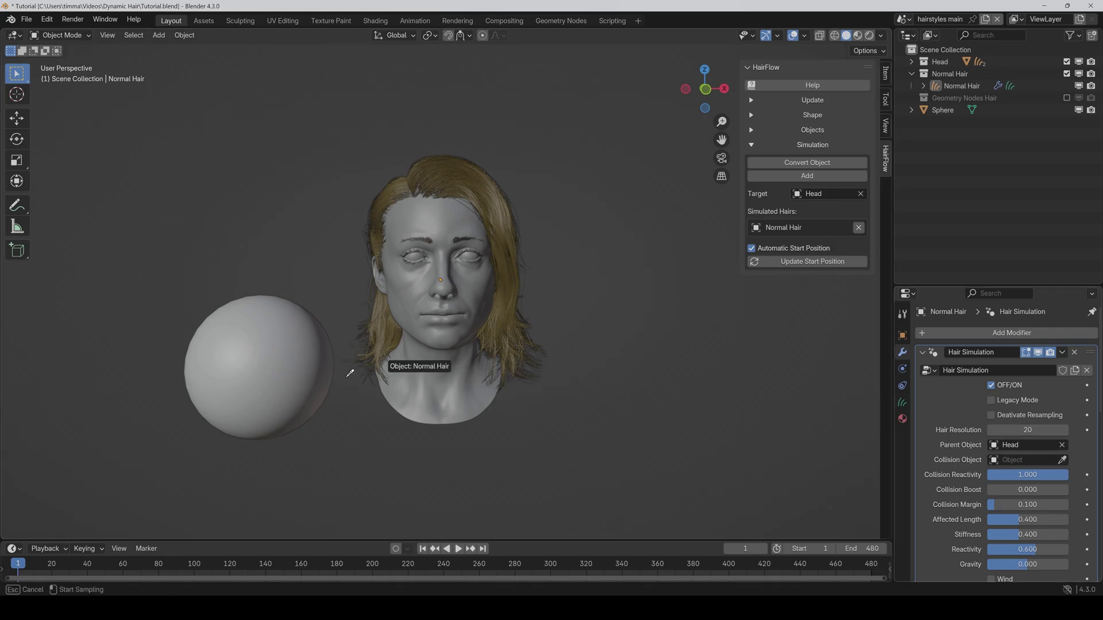
{"action": "left_click", "coordinate": [273, 372]}
{"action": "left_click", "coordinate": [273, 371]}
{"action": "key", "text": "space"}
{"action": "key", "text": "g"}
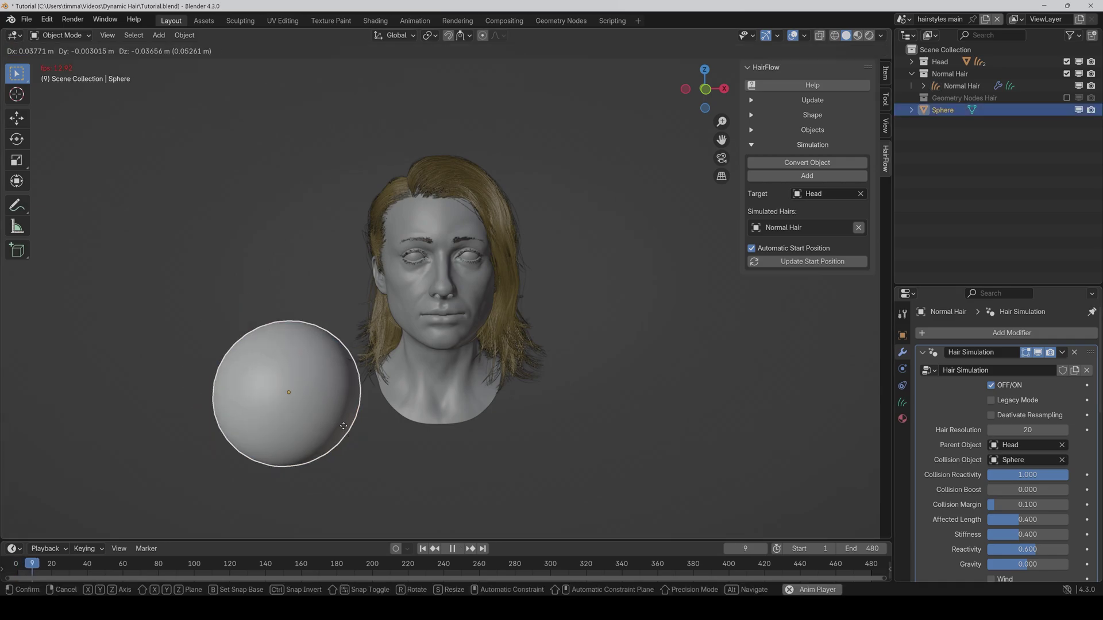
{"action": "left_click", "coordinate": [501, 238]}
Reposition the sphere within the hair at the side of the head, stop playback and save the file
{"action": "middle_click_drag", "start_coordinate": [597, 336], "coordinate": [481, 350]}
{"action": "key", "text": "g"}
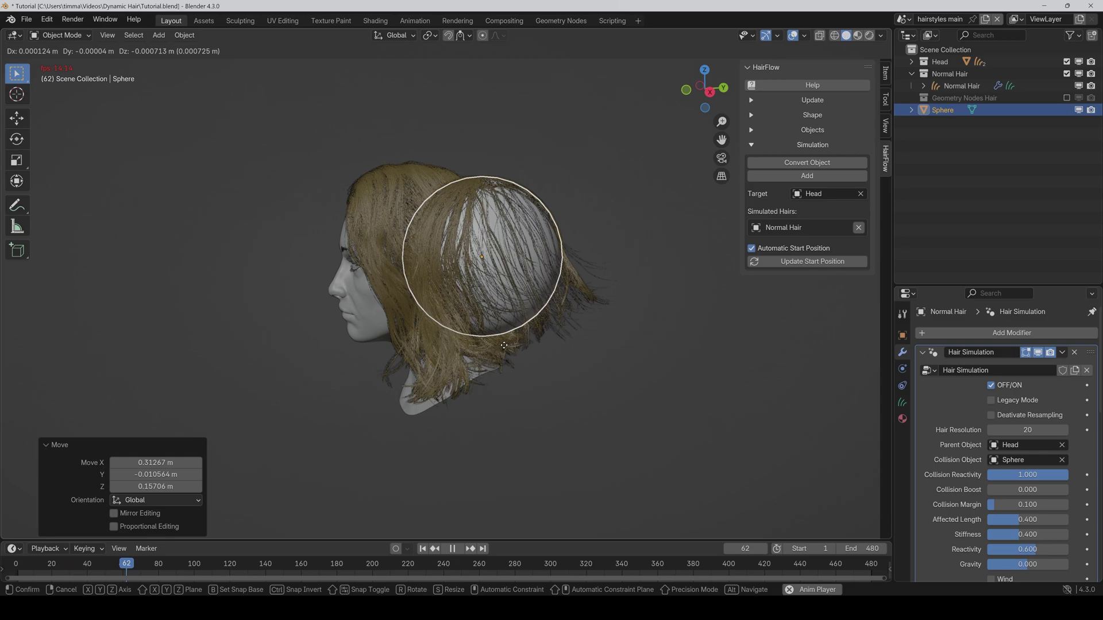
{"action": "left_click", "coordinate": [435, 382]}
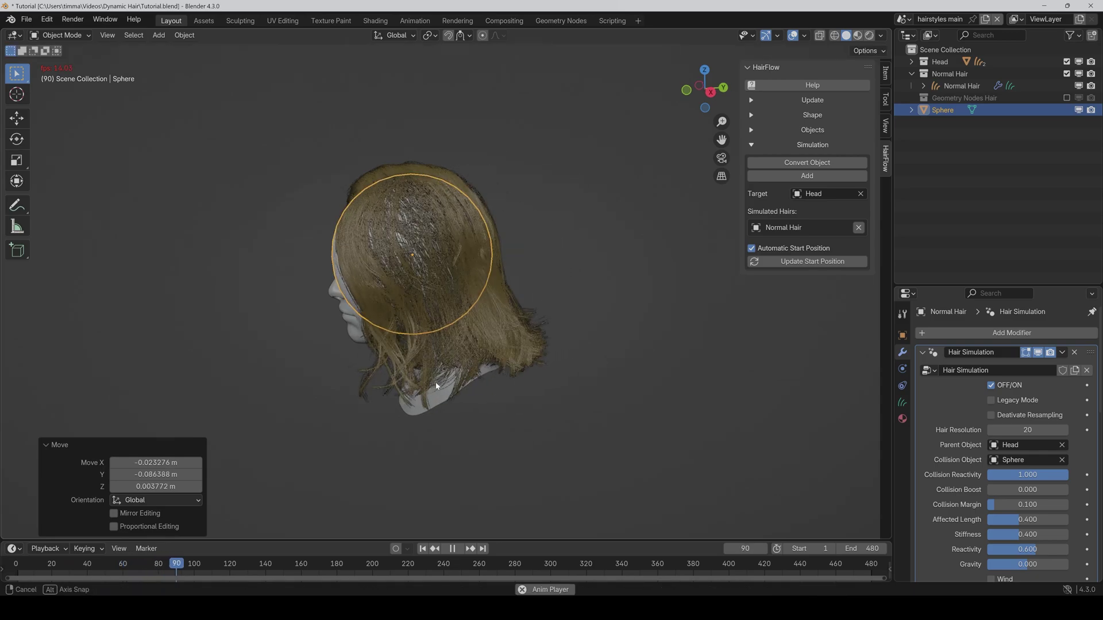
{"action": "middle_click_drag", "start_coordinate": [435, 382], "coordinate": [503, 378]}
{"action": "scroll", "coordinate": [502, 378], "scroll_direction": "up", "scroll_amount": 2}
{"action": "key", "text": "g"}
{"action": "left_click", "coordinate": [520, 333]}
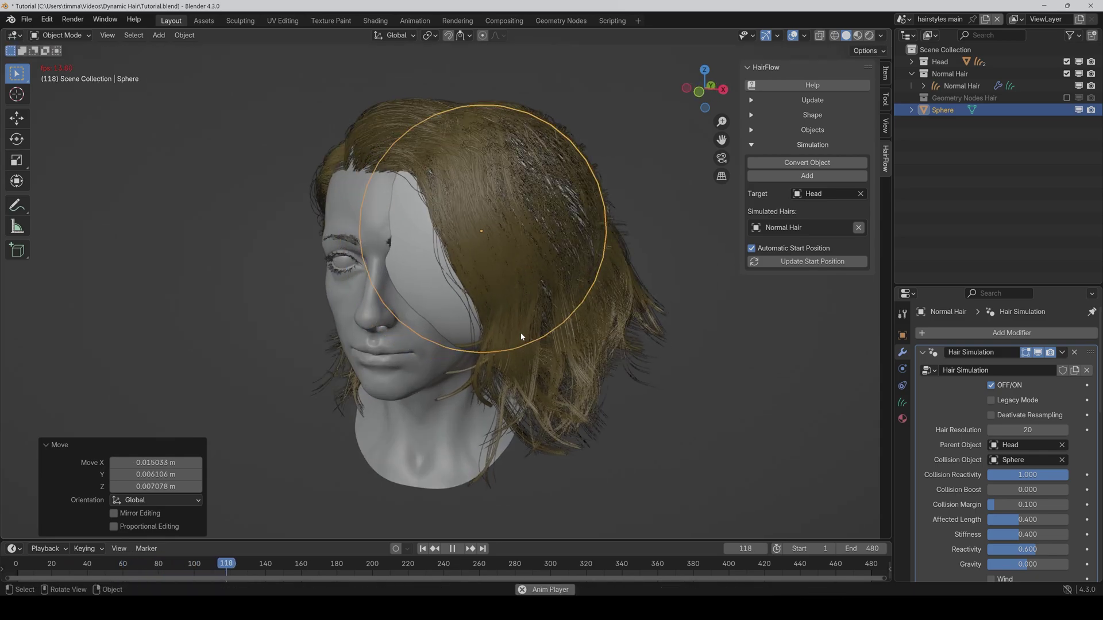
{"action": "key", "text": "space"}
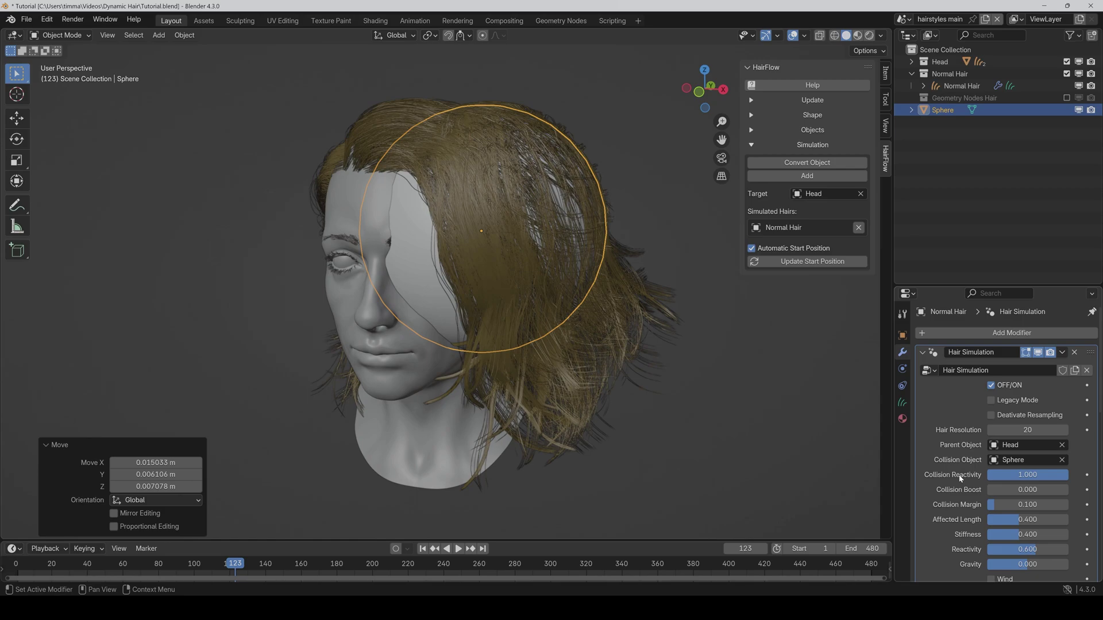
{"action": "key", "text": "ctrl+s"}
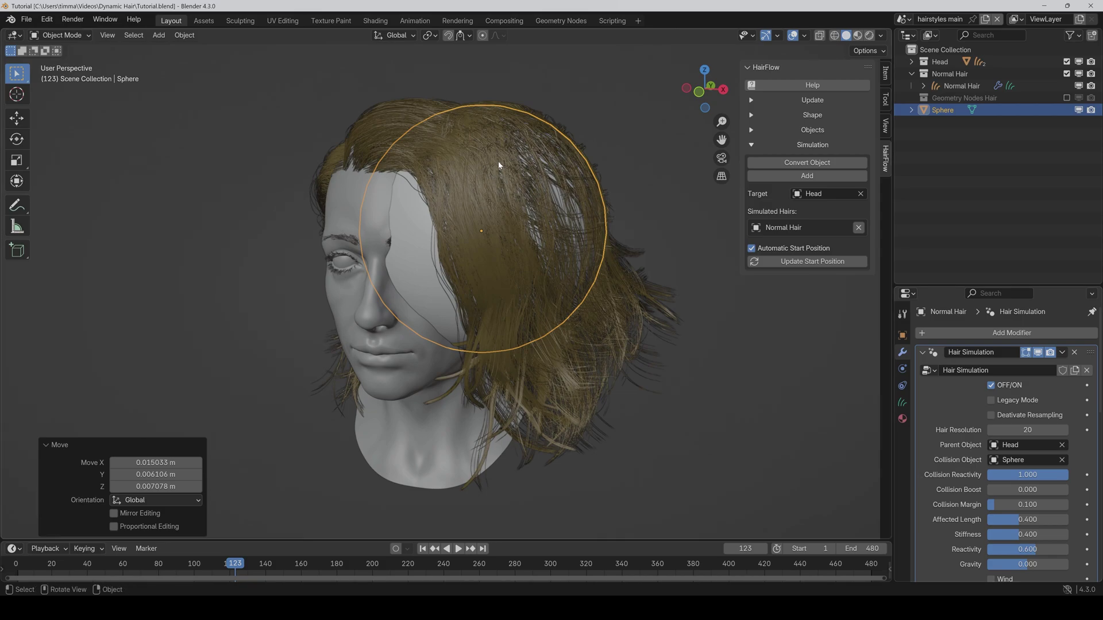
Set the hair simulation's Collision Reactivity to 0.9 during playback, stop it and save the file
{"action": "key", "text": "space"}
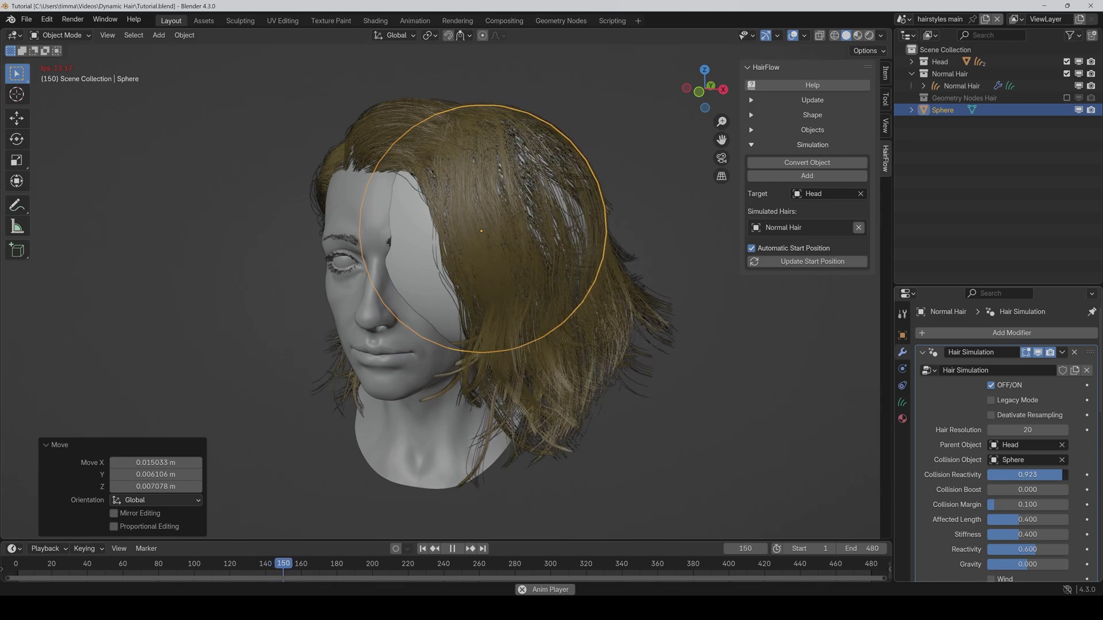
{"action": "double_click", "coordinate": [1027, 475]}
{"action": "type", "text": "0.9"}
{"action": "key", "text": "Return"}
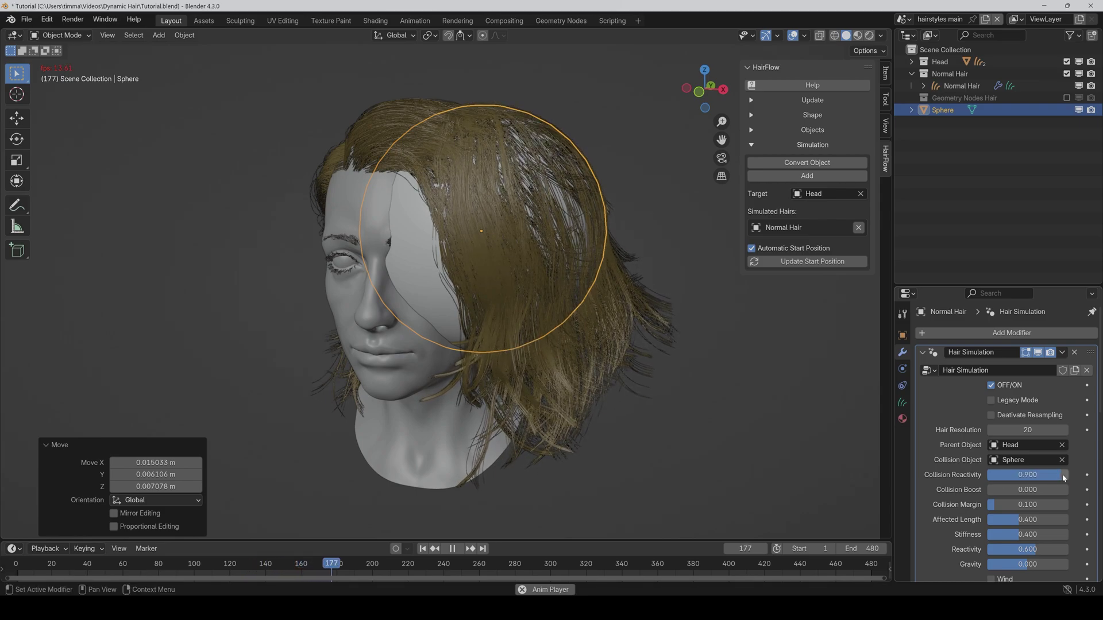
{"action": "key", "text": "space"}
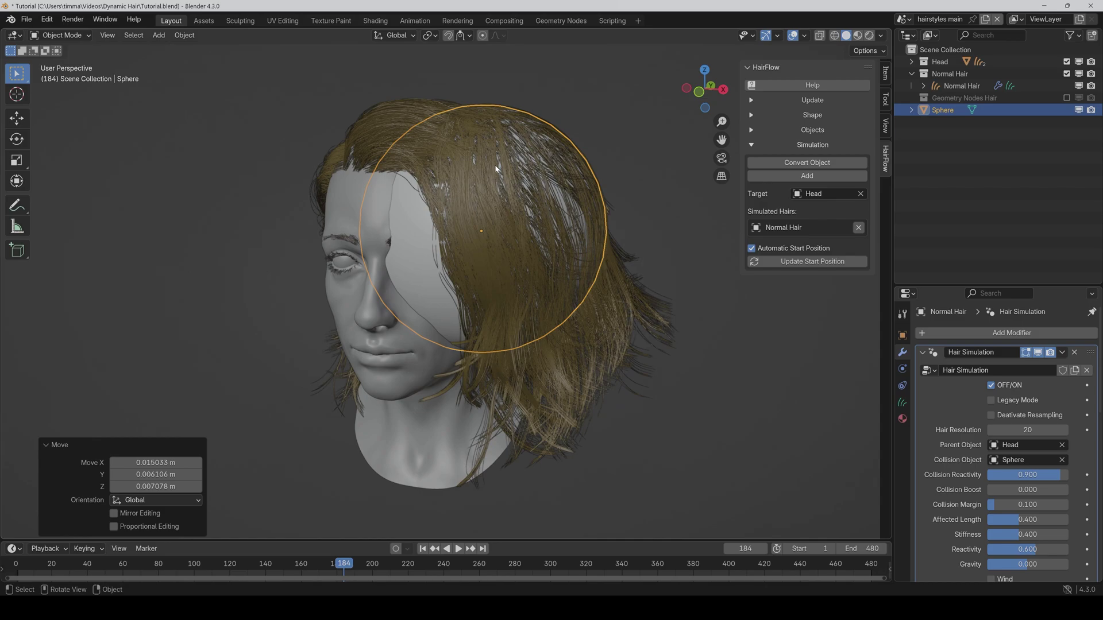
{"action": "key", "text": "ctrl+s"}
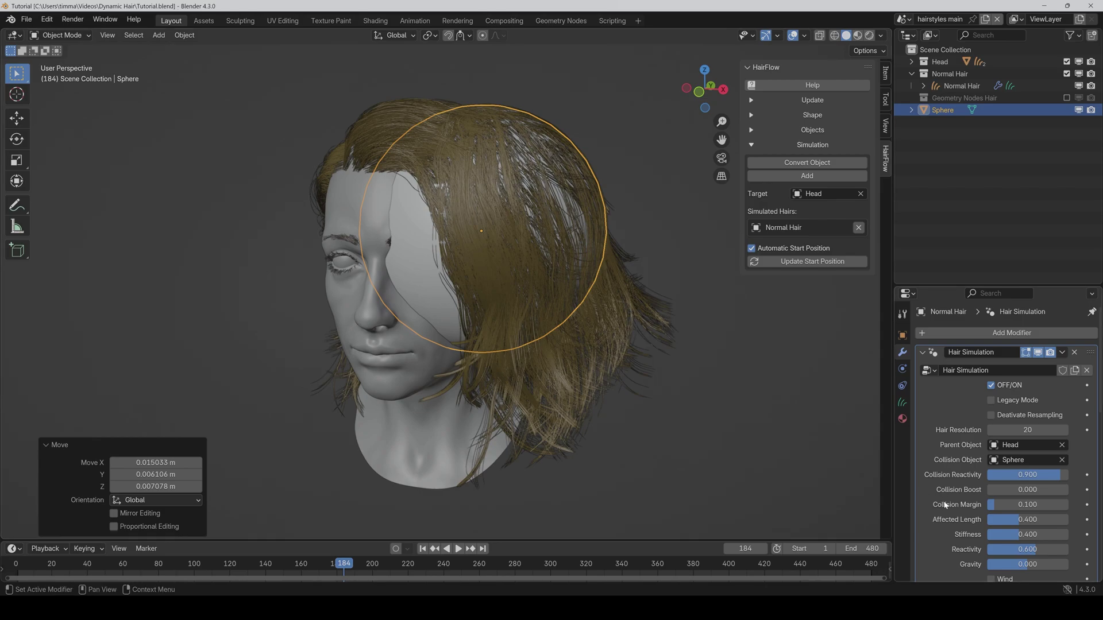
Raise the hair simulation's Collision Margin to 0.2 during playback and stop it
{"action": "key", "text": "space"}
{"action": "mouse_move", "coordinate": [1011, 505]}
{"action": "left_mouse_down"}
{"action": "mouse_move", "coordinate": [1020, 506]}
{"action": "mouse_move", "coordinate": [1001, 508]}
{"action": "left_mouse_up"}
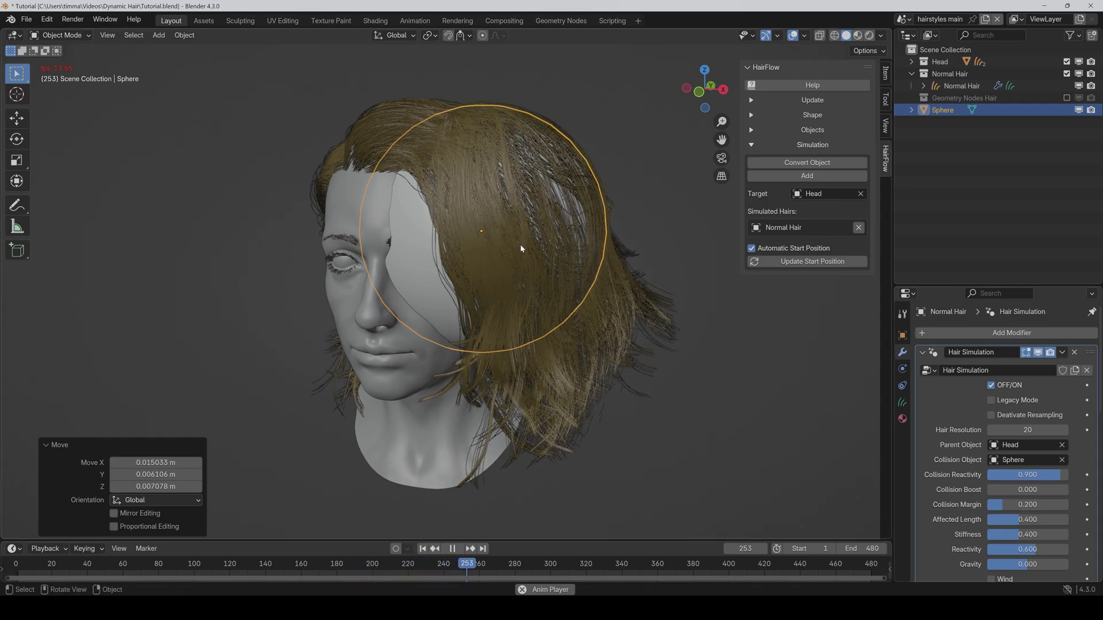
{"action": "key", "text": "space"}
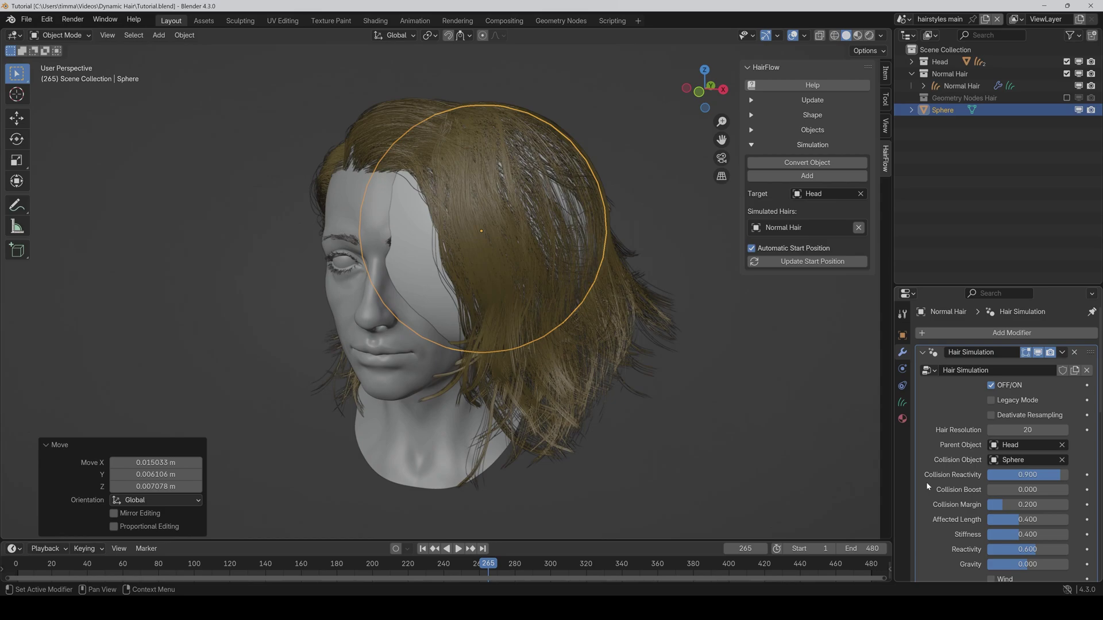
Replay from the first frame and move the sphere about 0.2 m up into the head to test the collision
{"action": "key", "text": "shift+Left"}
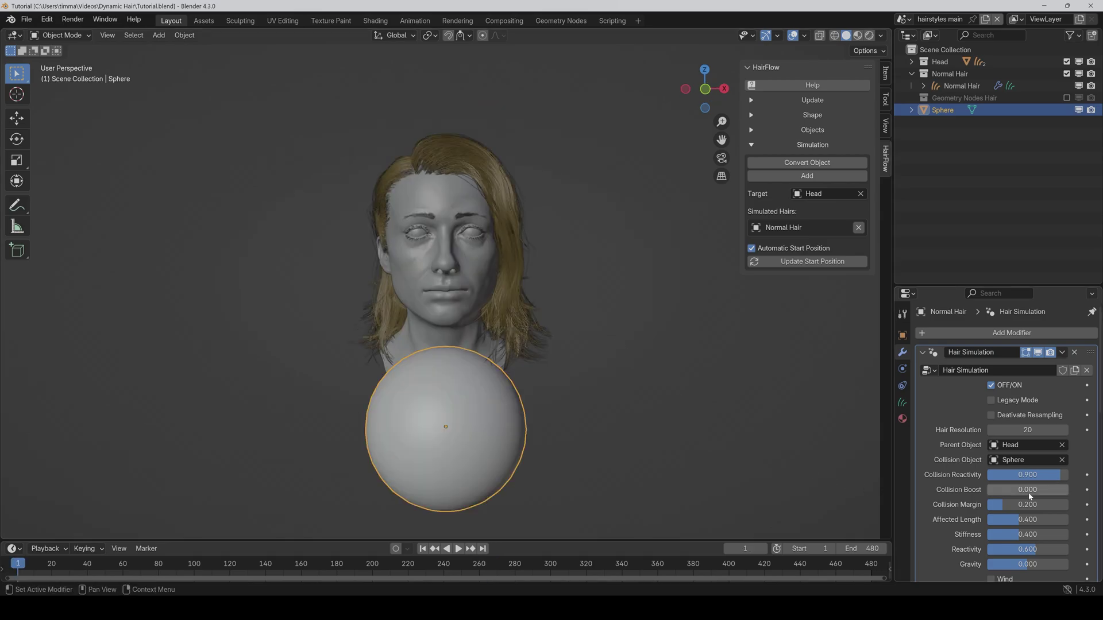
{"action": "key", "text": "space"}
{"action": "key", "text": "g"}
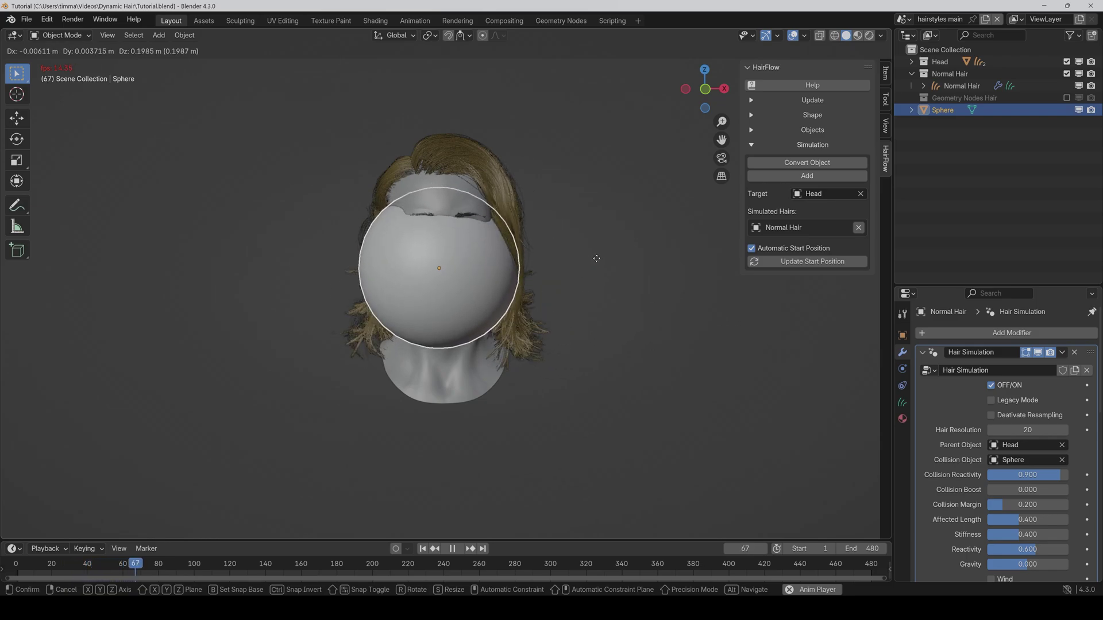
{"action": "left_click", "coordinate": [583, 260]}
{"action": "key", "text": "space"}
Set the Collision Boost to 1 and move the sphere around inside the head during playback to test it
{"action": "left_click", "coordinate": [1028, 490]}
{"action": "type", "text": "1"}
{"action": "key", "text": "Return"}
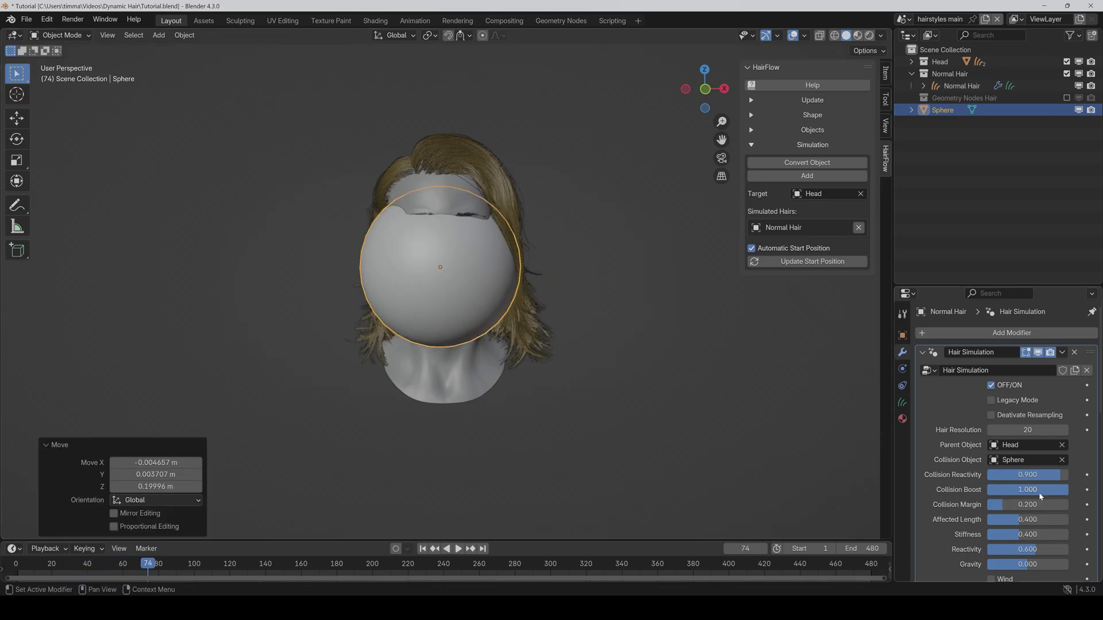
{"action": "key", "text": "space"}
{"action": "key", "text": "g"}
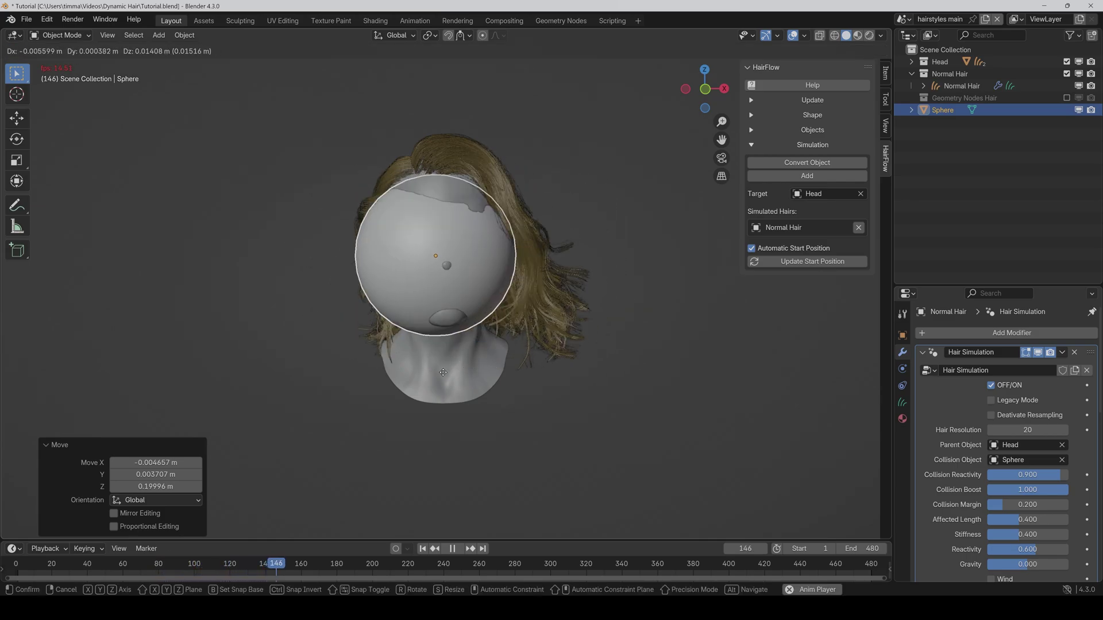
{"action": "left_click", "coordinate": [472, 369]}
{"action": "key", "text": "space"}
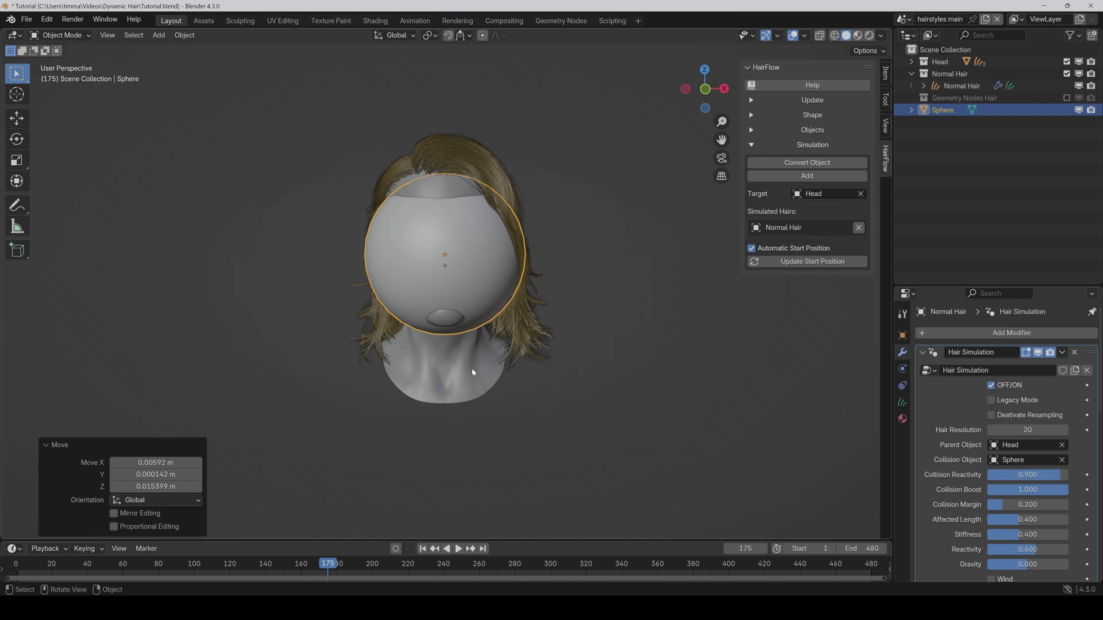
Return to the first frame and review the hair simulation's Extra Collision settings
{"action": "key", "text": "shift+Left"}
{"action": "scroll", "coordinate": [944, 432], "scroll_direction": "down", "scroll_amount": 15}
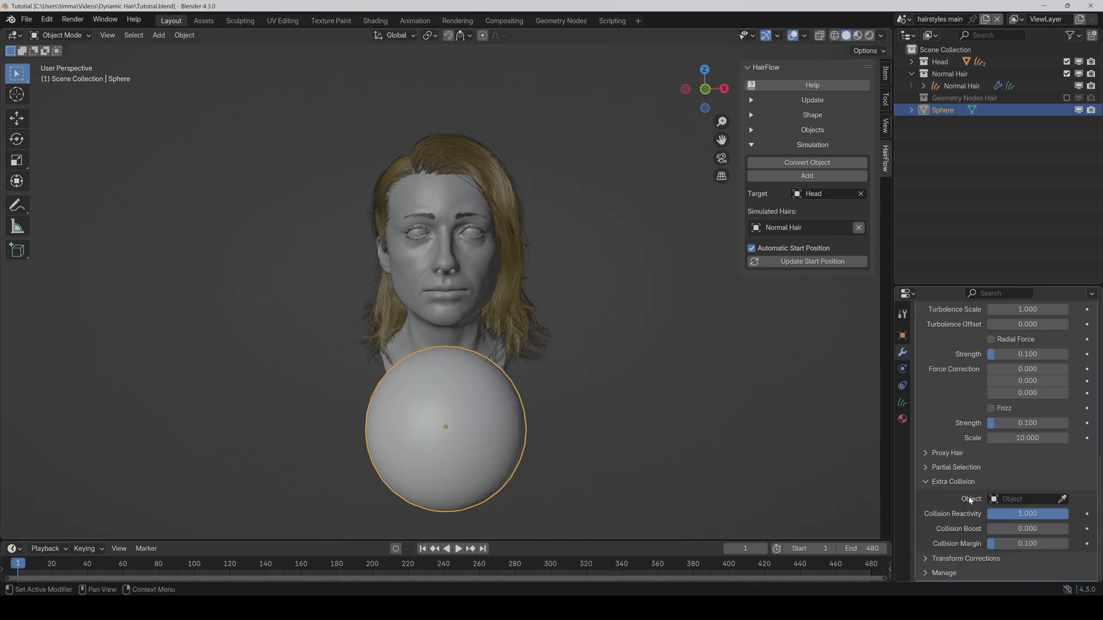
{"action": "key", "text": "ctrl+z"}
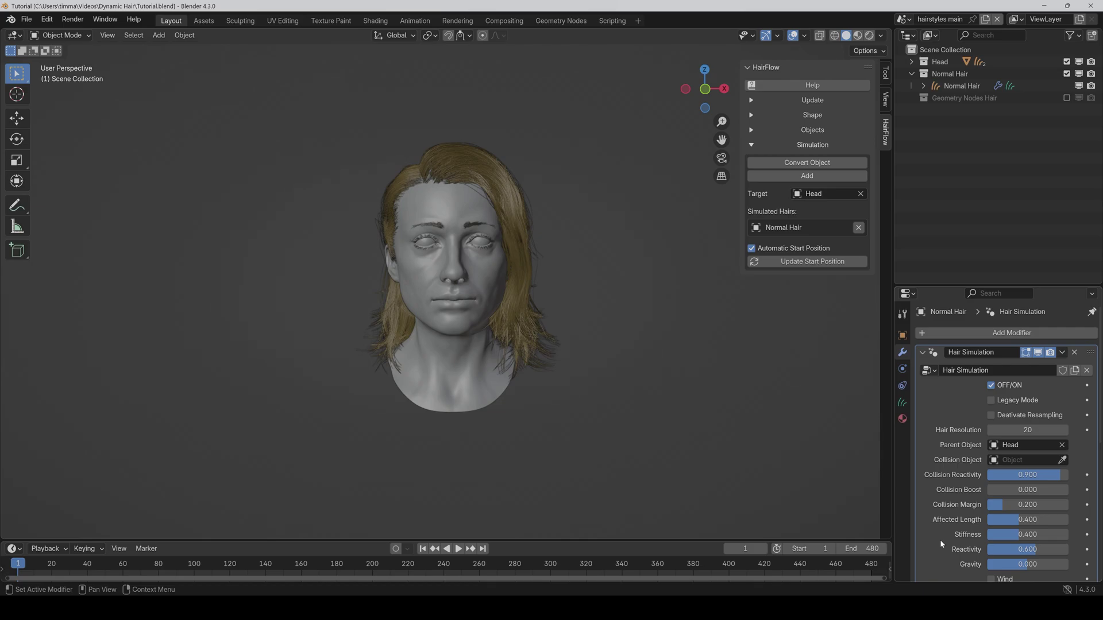
Play the simulation with Gravity raised to 0.279 and rotate the head about 159° from the side view
{"action": "key", "text": "space"}
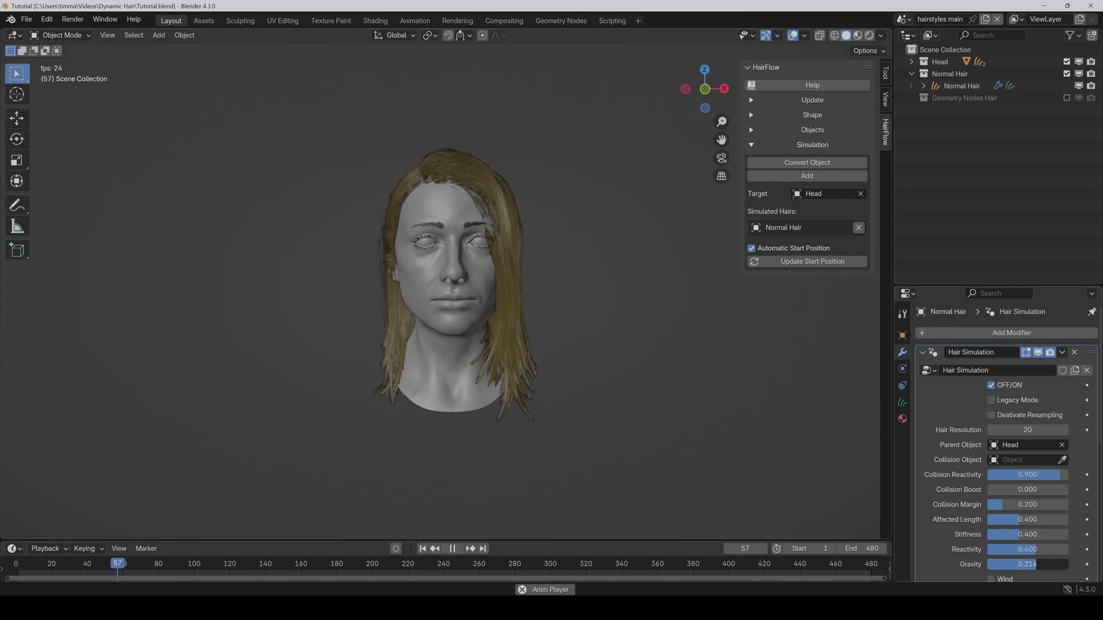
{"action": "middle_click_drag", "start_coordinate": [655, 451], "coordinate": [542, 364]}
{"action": "left_click", "coordinate": [504, 315]}
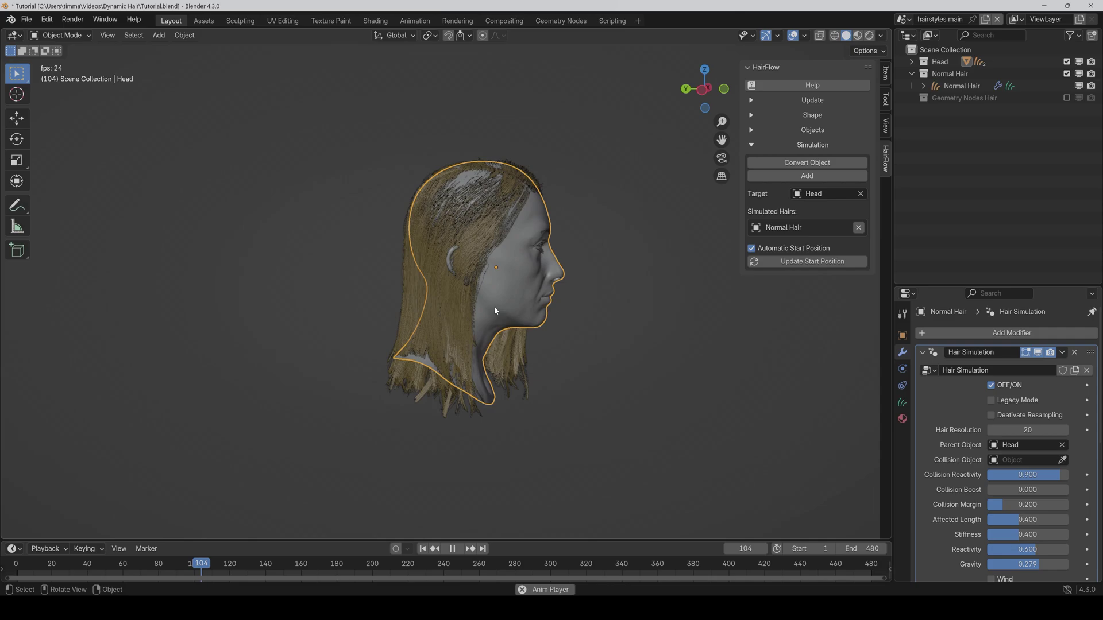
{"action": "key", "text": "r"}
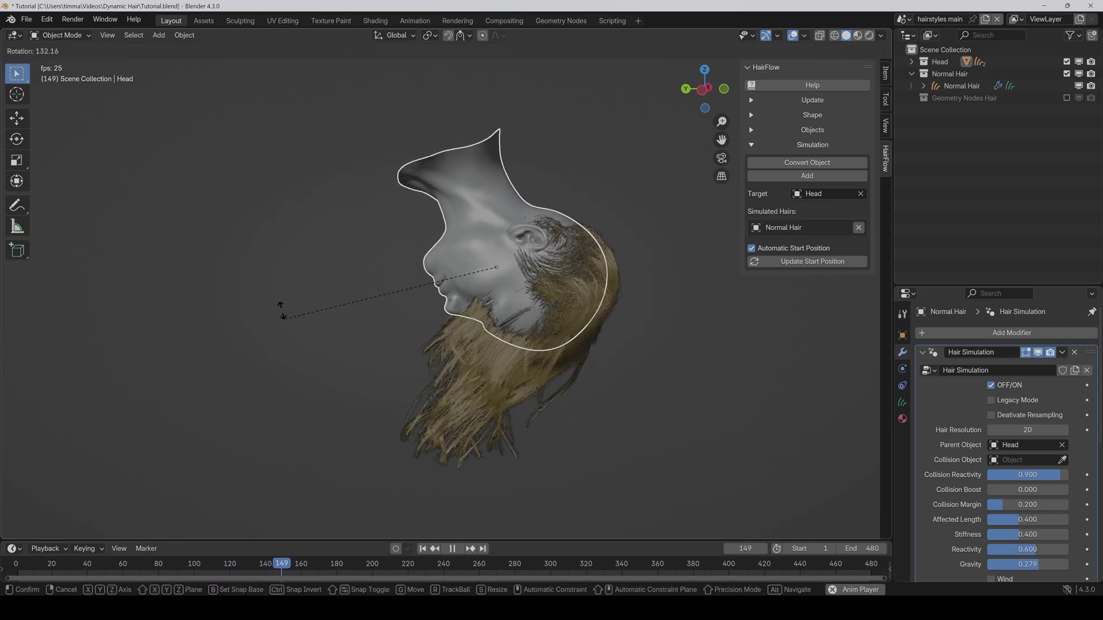
{"action": "left_click", "coordinate": [325, 226]}
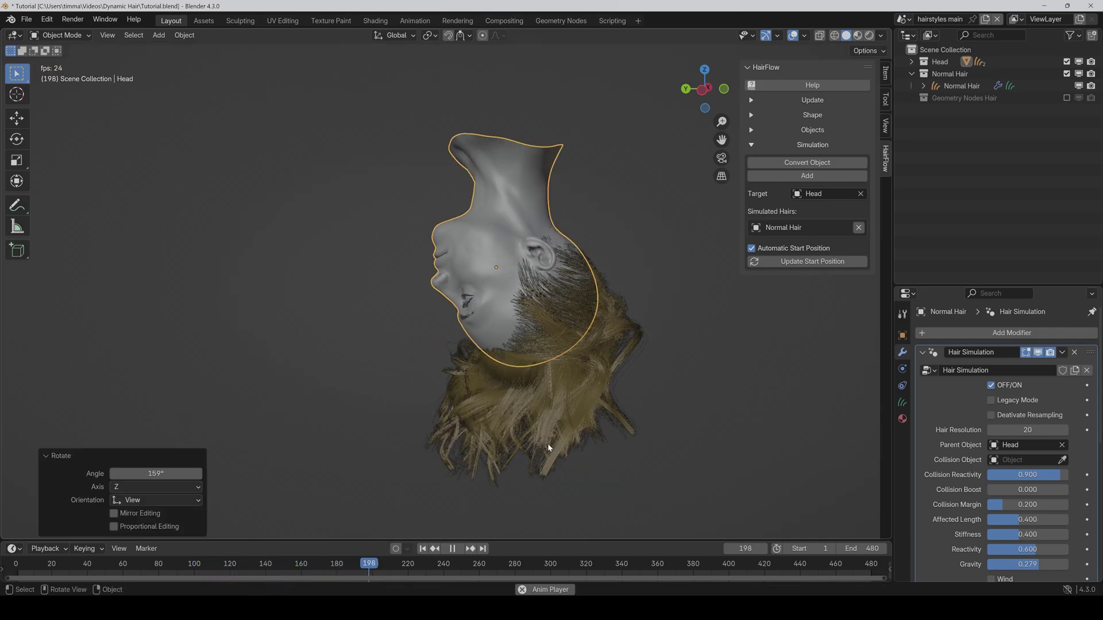
Set the hair's Affected Length to 0.717 and Stiffness to 0.264, and rotate the head about -81° during playback
{"action": "mouse_move", "coordinate": [1010, 519]}
{"action": "left_mouse_down"}
{"action": "mouse_move", "coordinate": [1046, 520]}
{"action": "mouse_move", "coordinate": [997, 534]}
{"action": "mouse_move", "coordinate": [1008, 534]}
{"action": "left_mouse_up"}
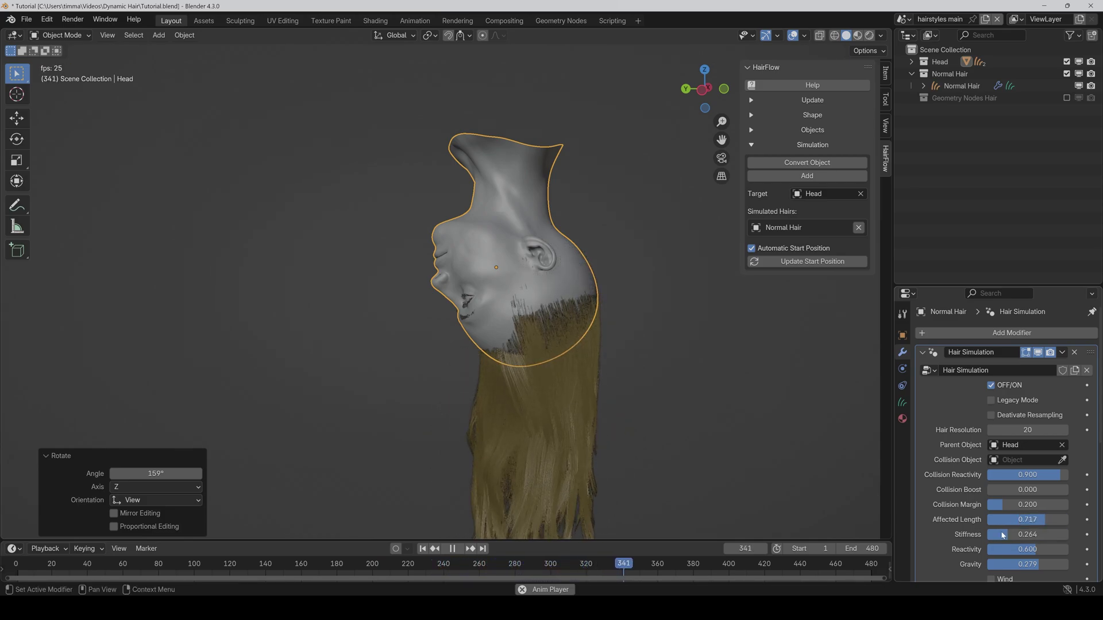
{"action": "scroll", "coordinate": [625, 380], "scroll_direction": "down", "scroll_amount": 2}
{"action": "key", "text": "r"}
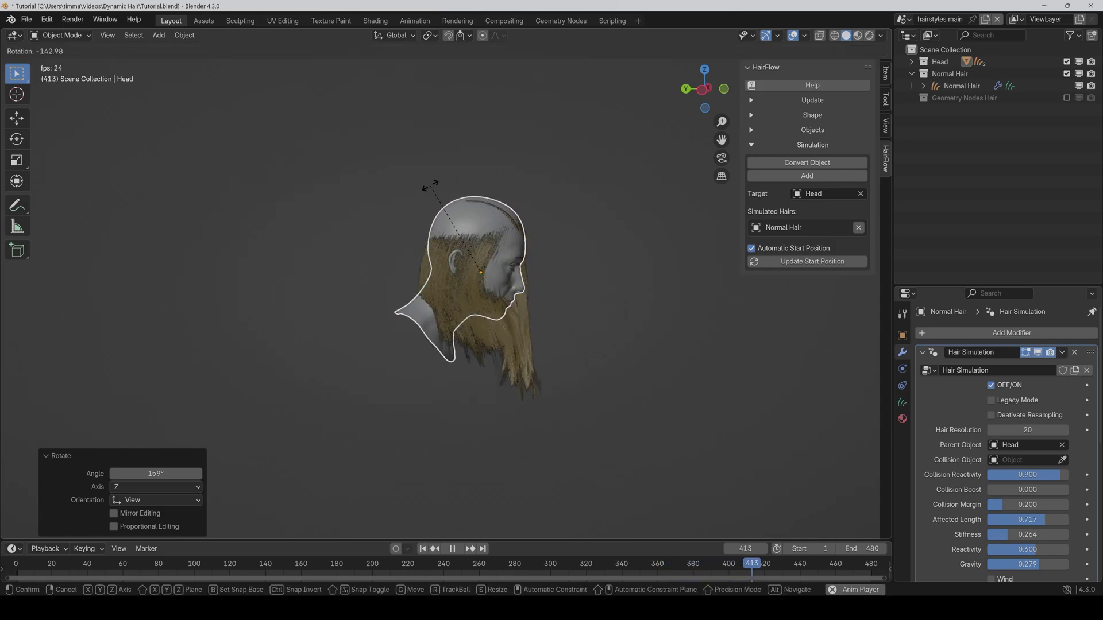
{"action": "left_click", "coordinate": [545, 178]}
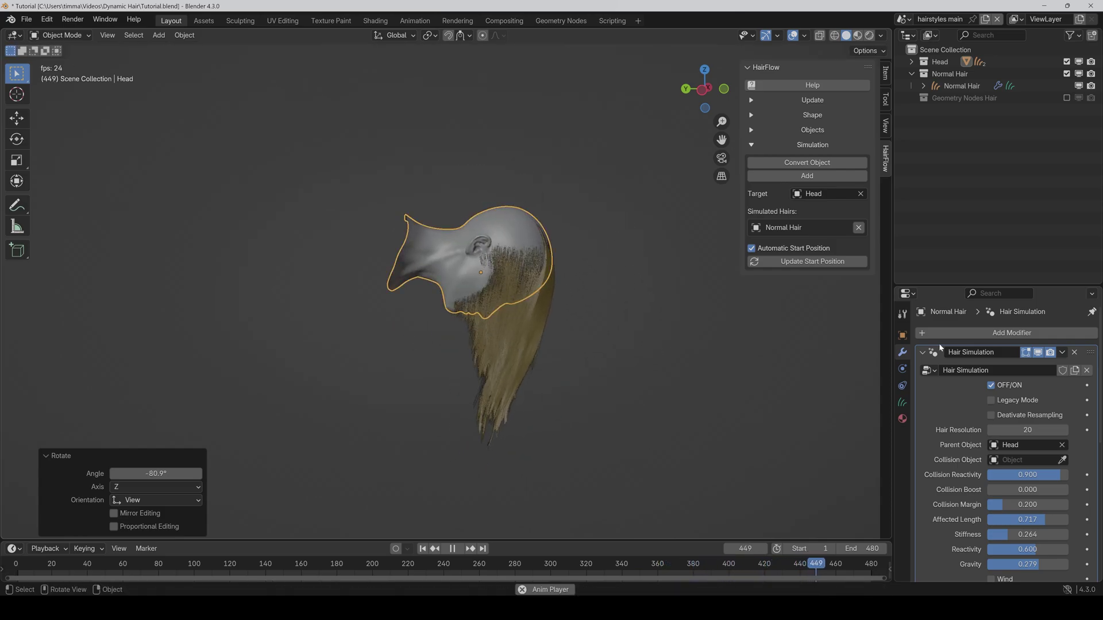
Assign the head as the hair simulation's Collision Object while the simulation plays
{"action": "left_click", "coordinate": [1062, 459]}
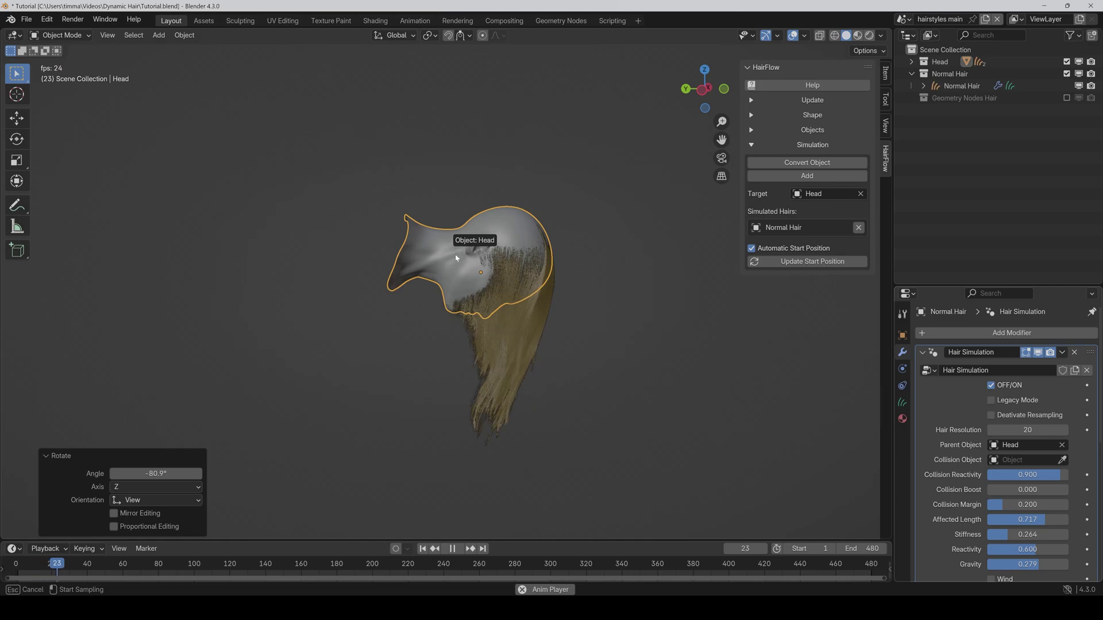
{"action": "left_click", "coordinate": [455, 254]}
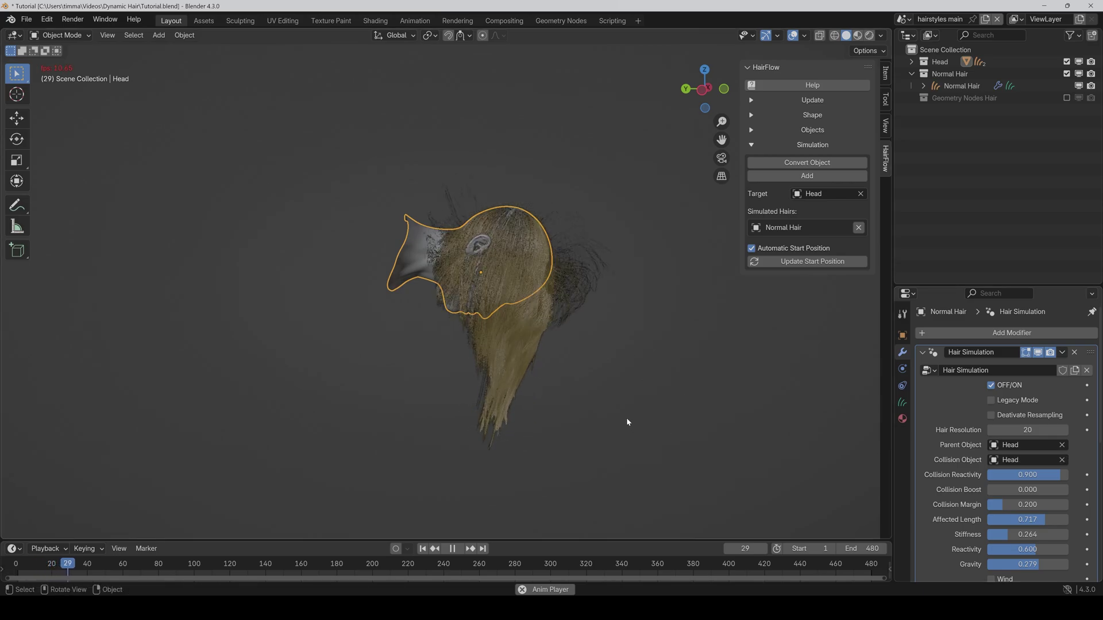
{"action": "middle_click_drag", "start_coordinate": [628, 422], "coordinate": [612, 413]}
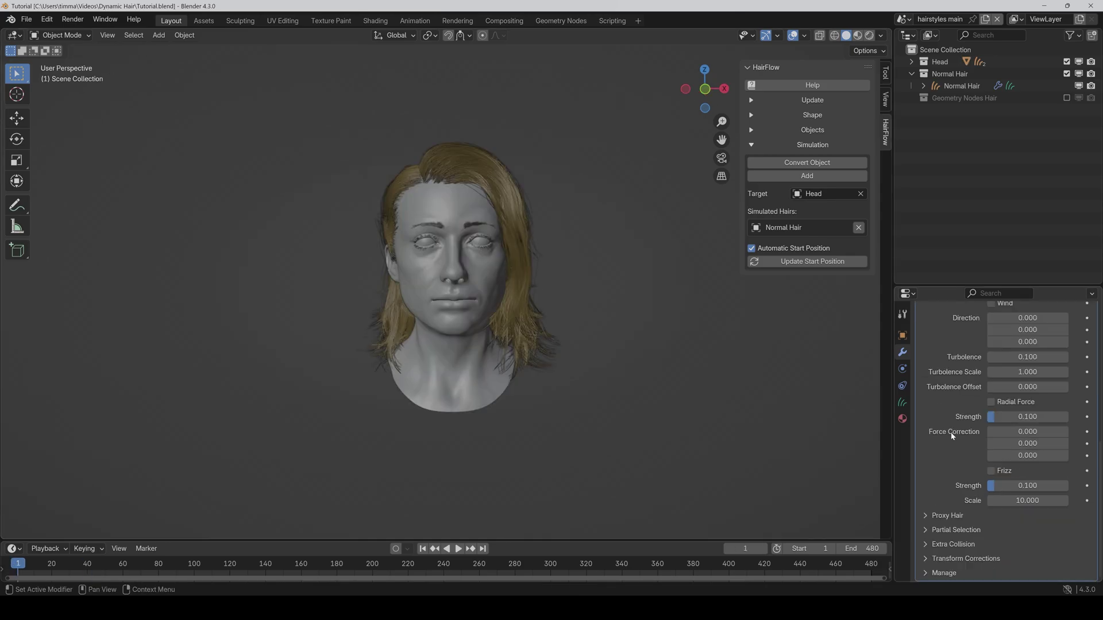
Try the hair simulation's Radial Force during playback, adjusting its Strength
{"action": "left_click", "coordinate": [991, 402]}
{"action": "key", "text": "space"}
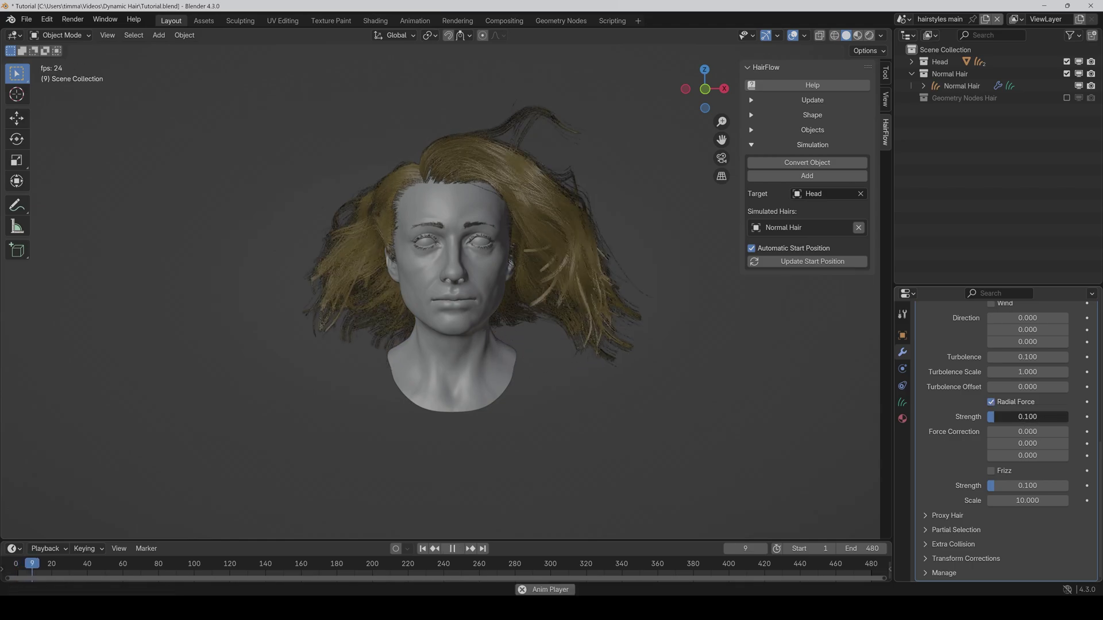
{"action": "left_click_drag", "start_coordinate": [1002, 417], "coordinate": [1063, 443]}
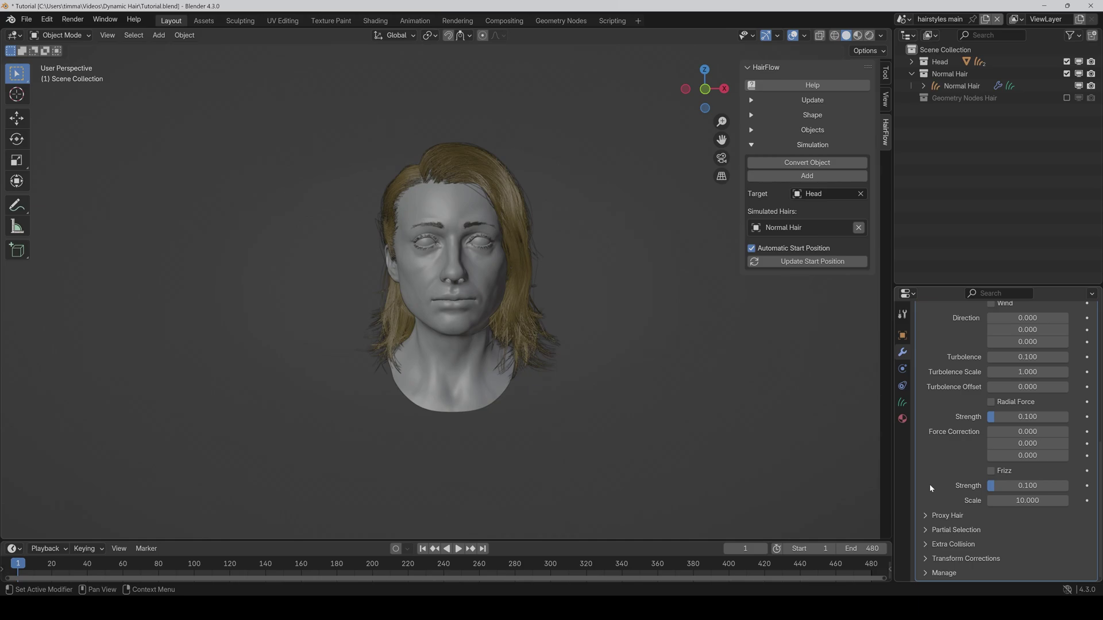
Enable Proxy Hair in the Normal Hair simulation settings
{"action": "left_click", "coordinate": [940, 515]}
{"action": "scroll", "coordinate": [939, 515], "scroll_direction": "down", "scroll_amount": 4}
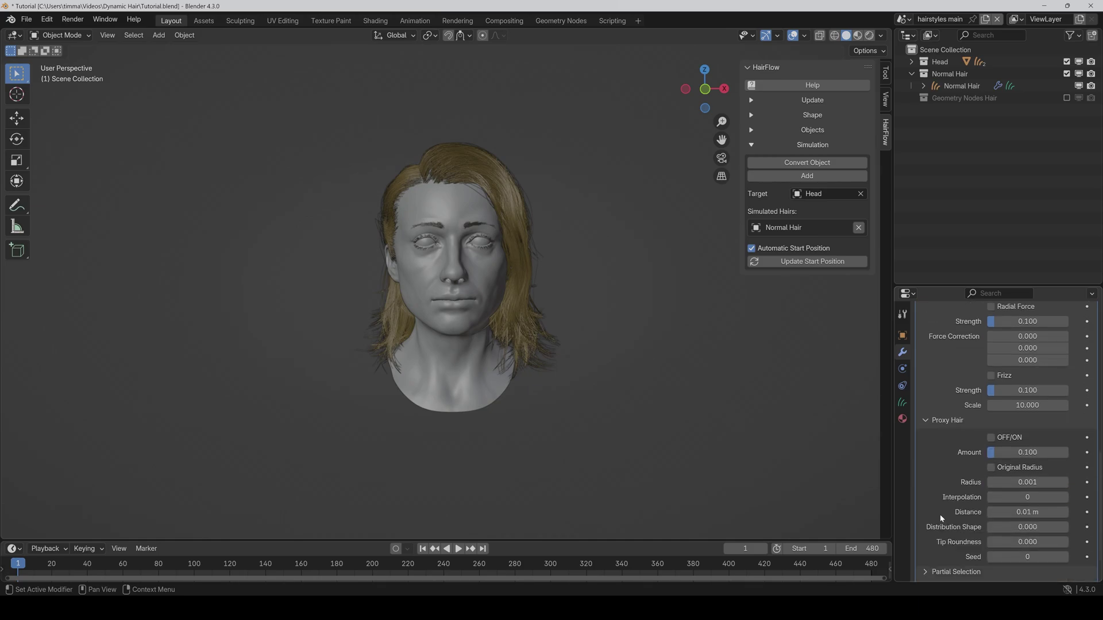
{"action": "scroll", "coordinate": [939, 515], "scroll_direction": "down", "scroll_amount": 1}
{"action": "left_click", "coordinate": [991, 414]}
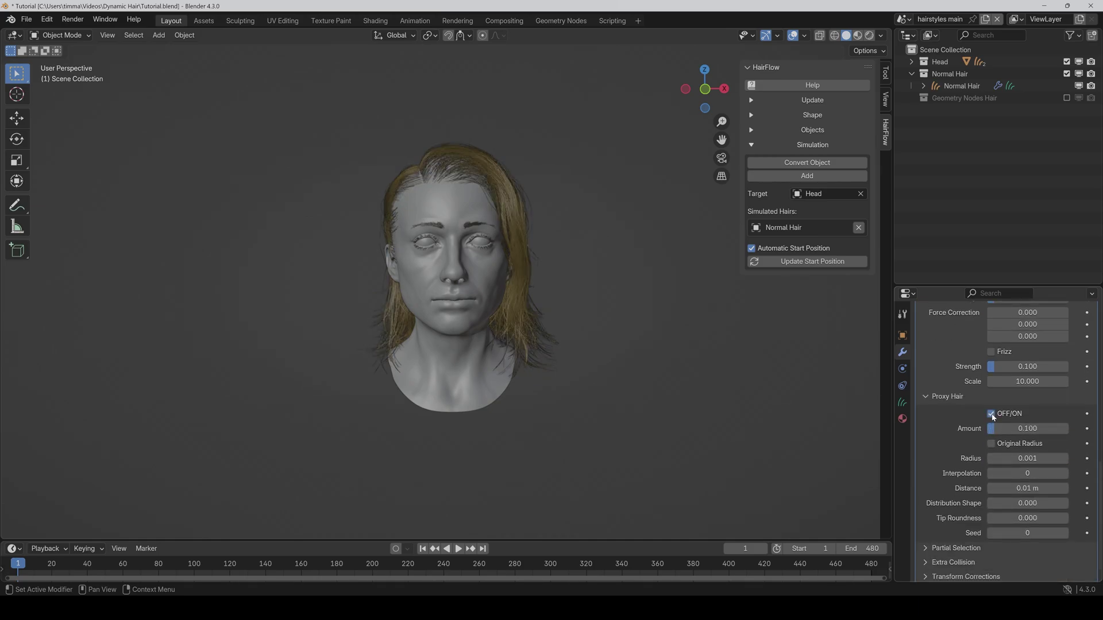
Set the proxy hair Amount to 0.1 and Radius to 0.009, and enable Original Radius
{"action": "mouse_move", "coordinate": [1019, 428]}
{"action": "left_mouse_down"}
{"action": "mouse_move", "coordinate": [1035, 429]}
{"action": "mouse_move", "coordinate": [1025, 428]}
{"action": "left_mouse_up"}
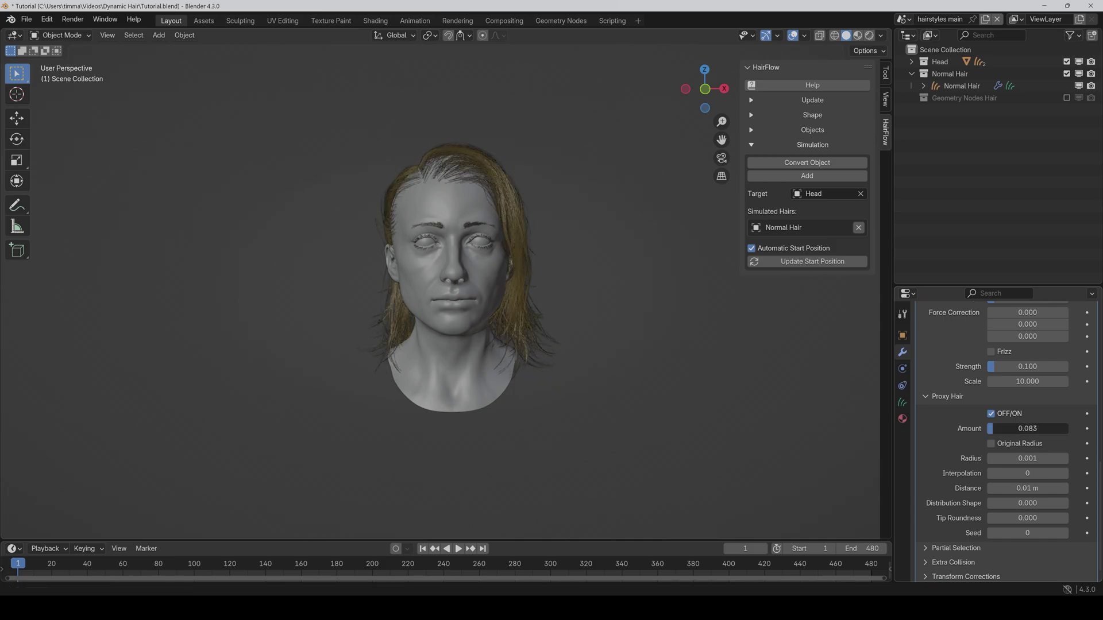
{"action": "left_click", "coordinate": [1026, 429]}
{"action": "type", "text": "0.1"}
{"action": "key", "text": "Return"}
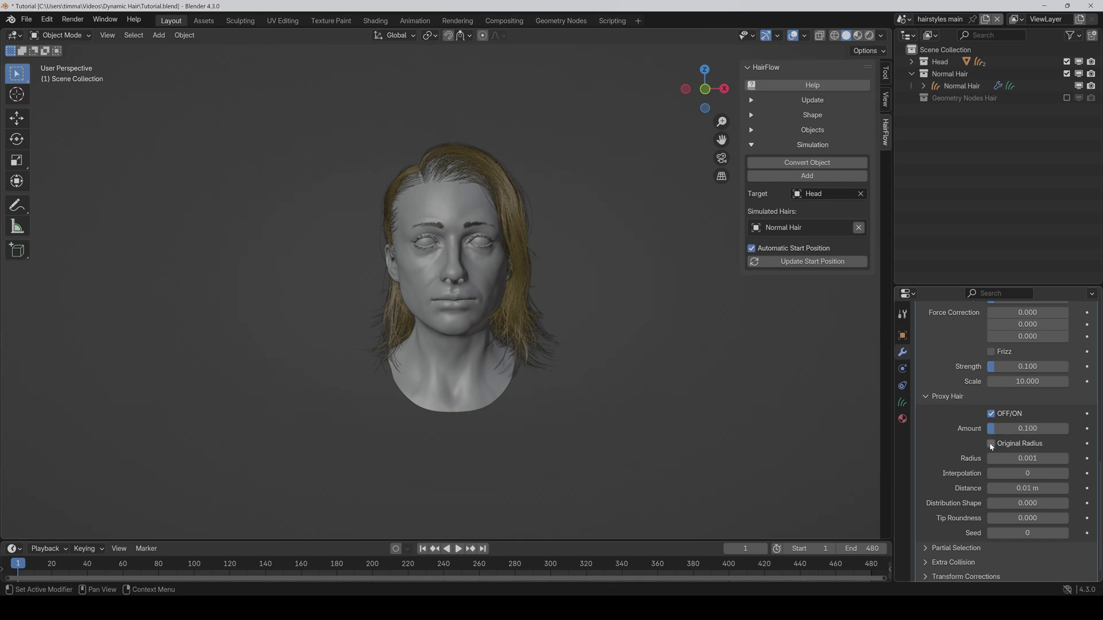
{"action": "mouse_move", "coordinate": [998, 463]}
{"action": "left_mouse_down"}
{"action": "mouse_move", "coordinate": [1020, 463]}
{"action": "mouse_move", "coordinate": [998, 463]}
{"action": "left_mouse_up"}
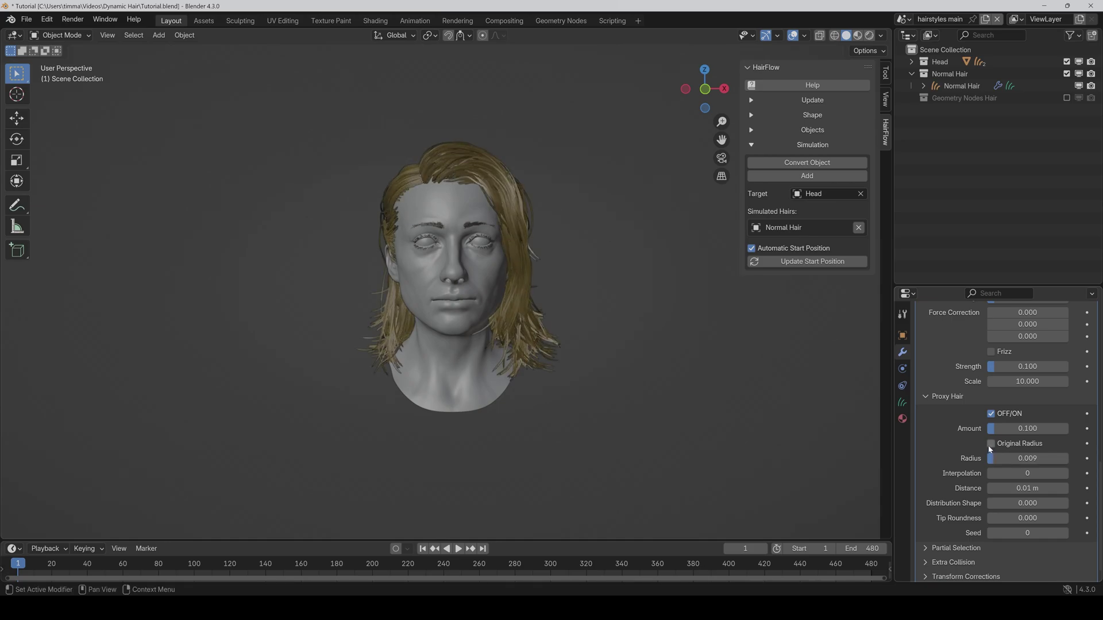
{"action": "left_click", "coordinate": [991, 444]}
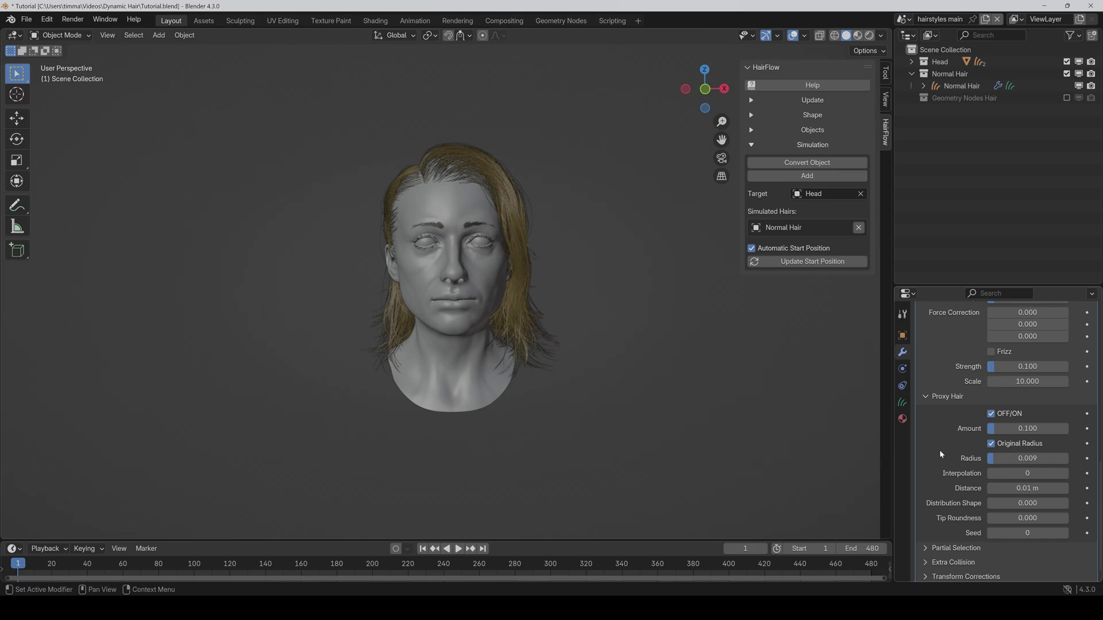
Set the proxy hair Interpolation to 2, Distance to 0.0099 m, Distribution Shape to 1.54, Tip Roundness to 0.61 and Seed to 31
{"action": "left_click", "coordinate": [1065, 474]}
{"action": "left_click", "coordinate": [1065, 474]}
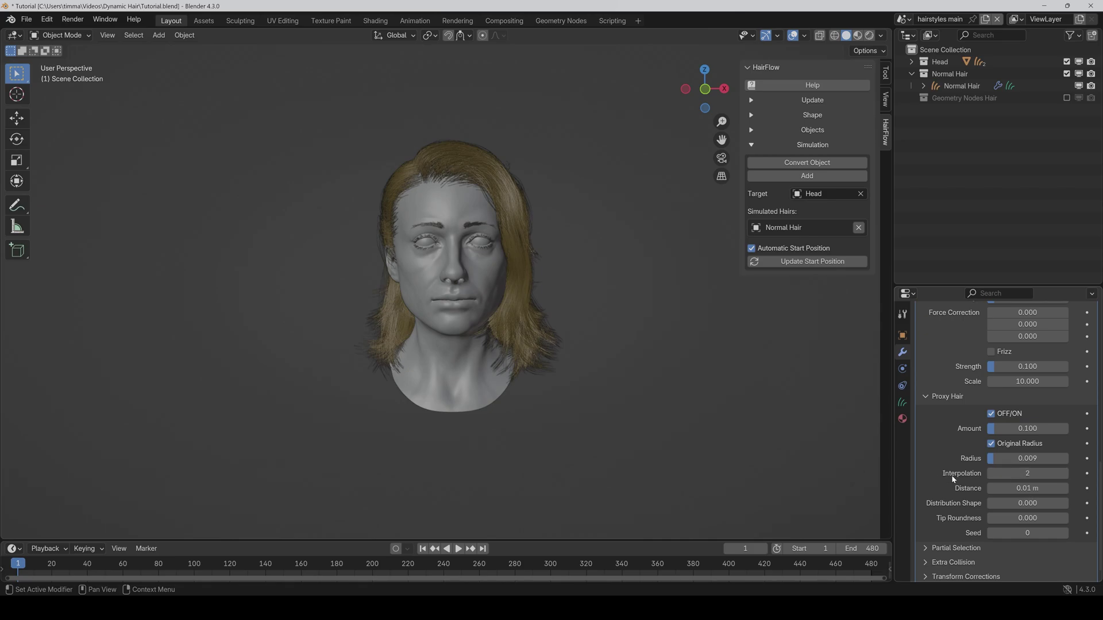
{"action": "left_click_drag", "start_coordinate": [1032, 488], "coordinate": [1019, 533]}
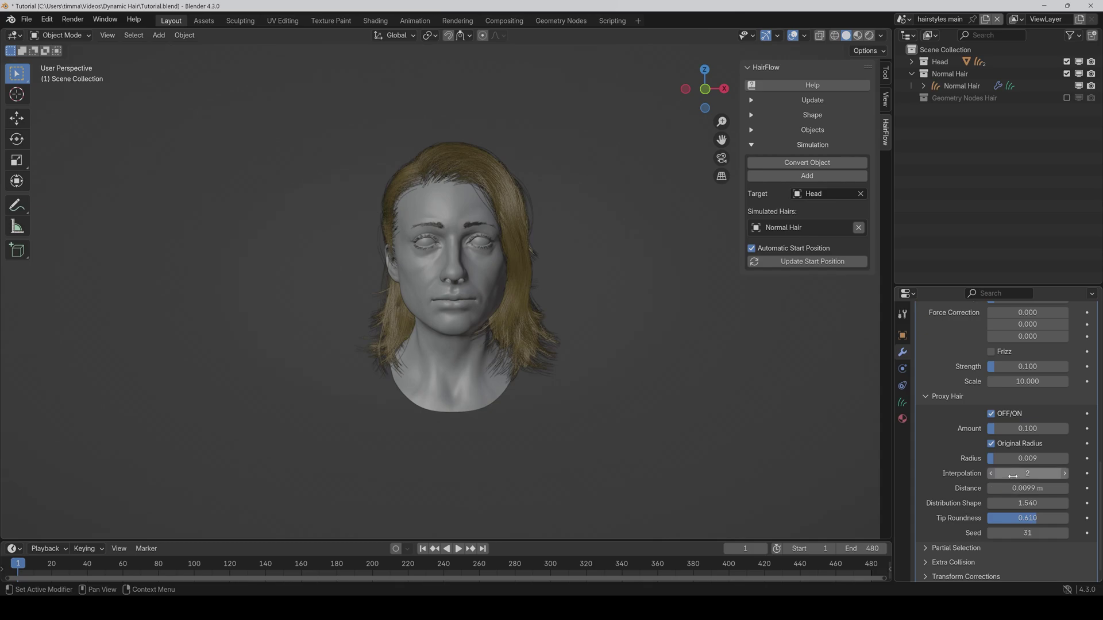
{"action": "left_click_drag", "start_coordinate": [1027, 474], "coordinate": [1057, 473]}
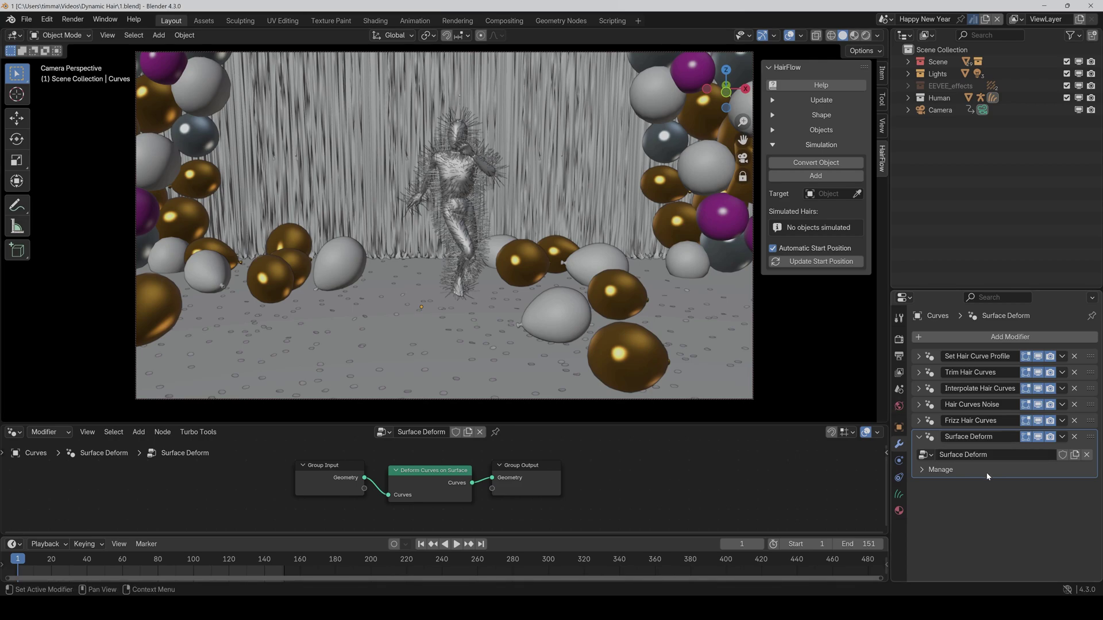
Assign Human as the HairFlow target, add the hair simulation to the Curves object and save the file
{"action": "left_click", "coordinate": [159, 35]}
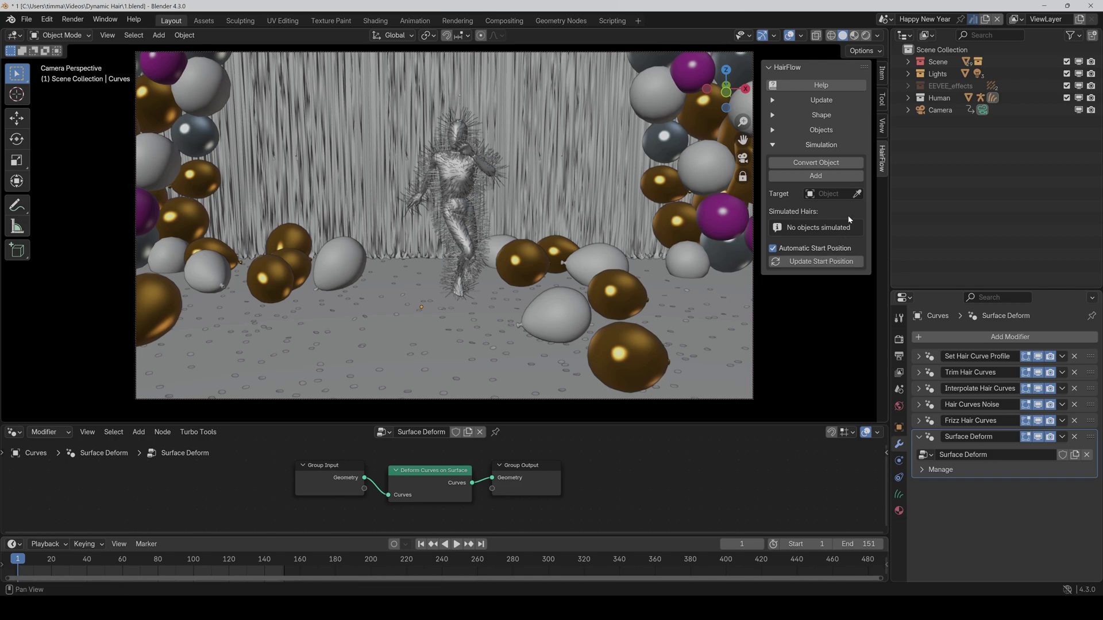
{"action": "left_click", "coordinate": [856, 195]}
{"action": "left_click", "coordinate": [465, 163]}
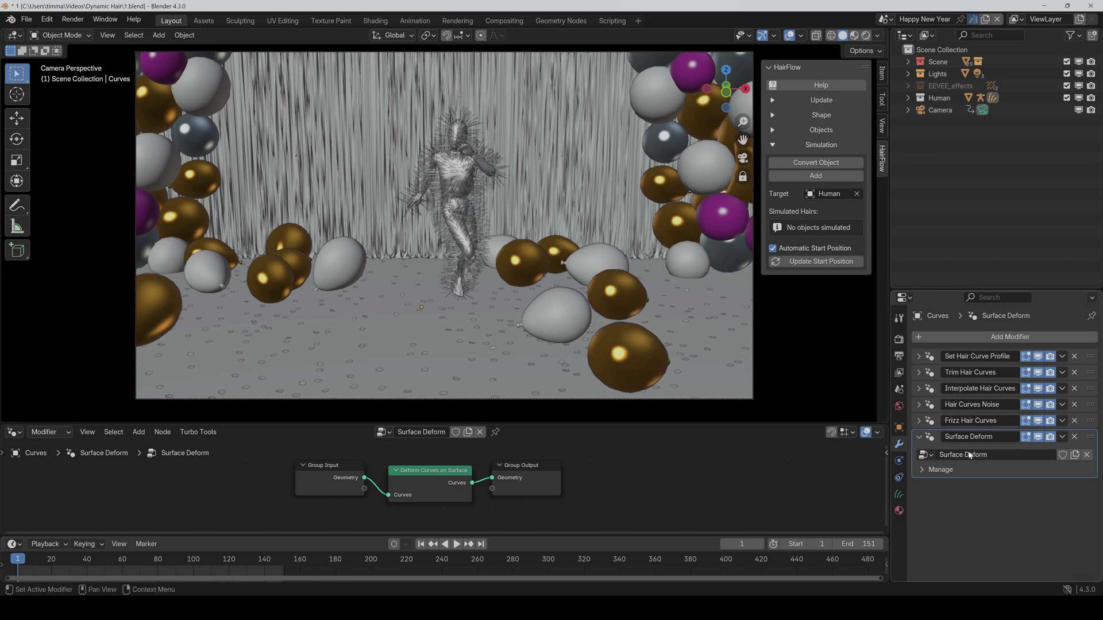
{"action": "left_click", "coordinate": [834, 178]}
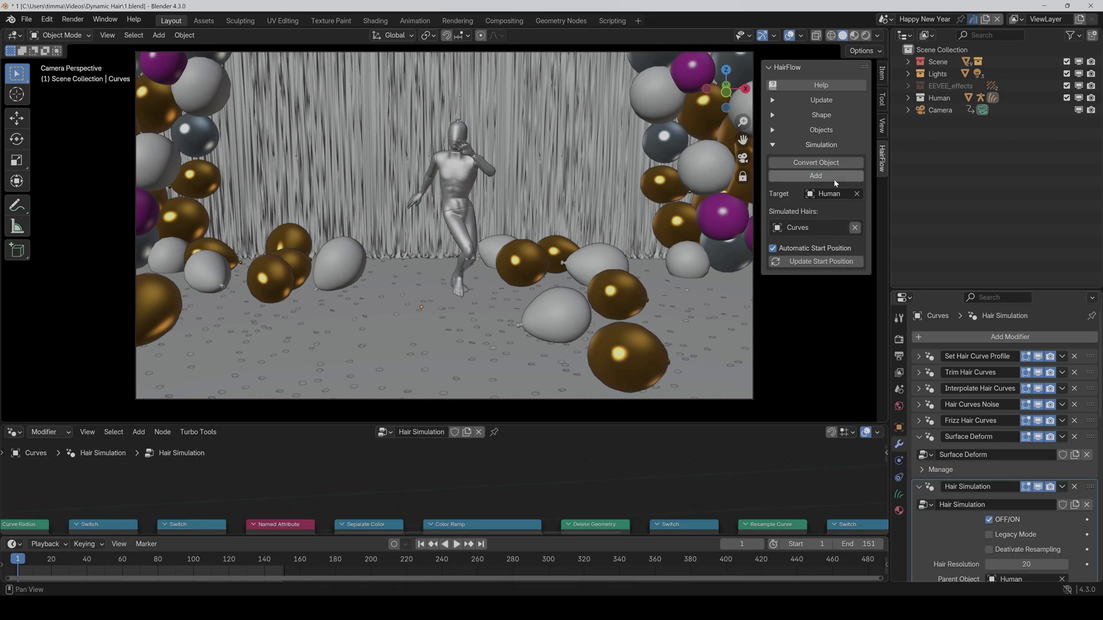
{"action": "key", "text": "ctrl+s"}
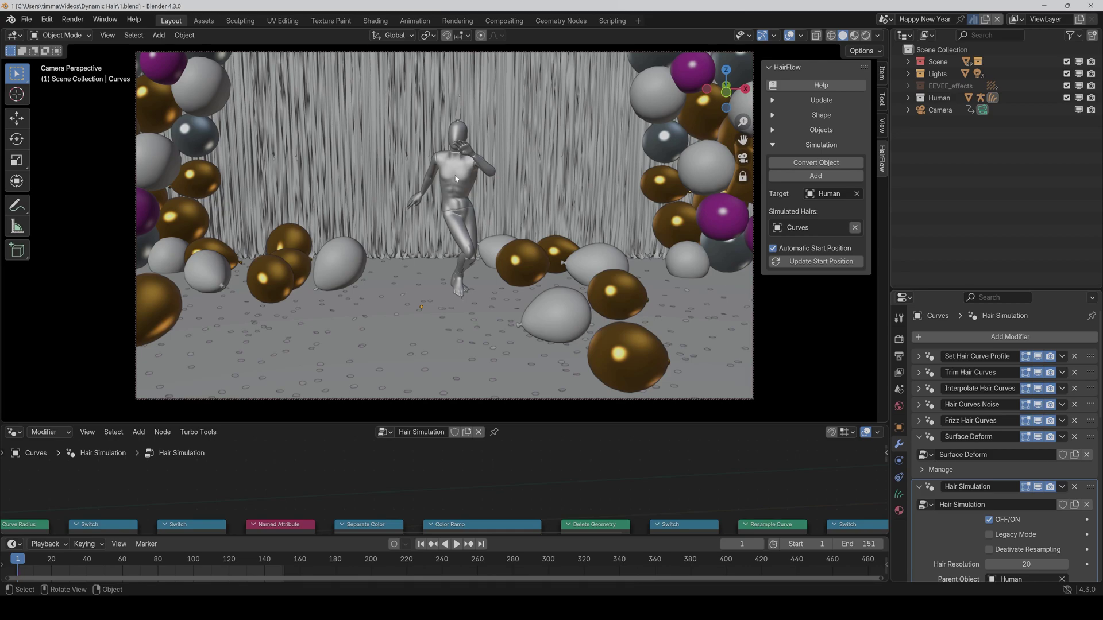
Examine the rotation and scale values of the armature and the human mesh
{"action": "left_click", "coordinate": [458, 122]}
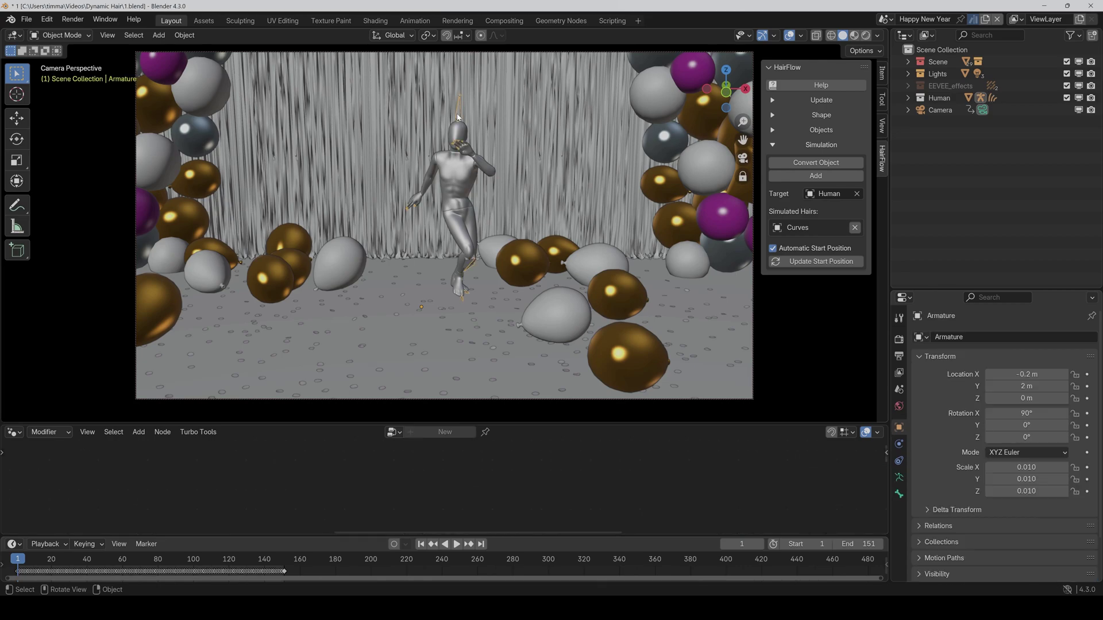
{"action": "left_click", "coordinate": [881, 73]}
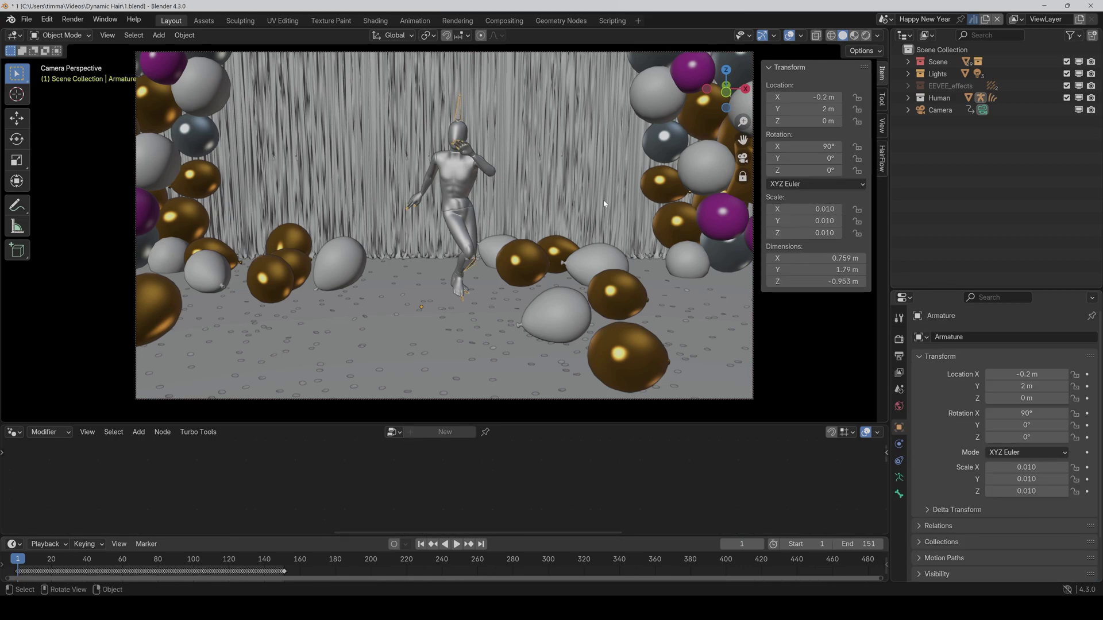
{"action": "left_click", "coordinate": [466, 189]}
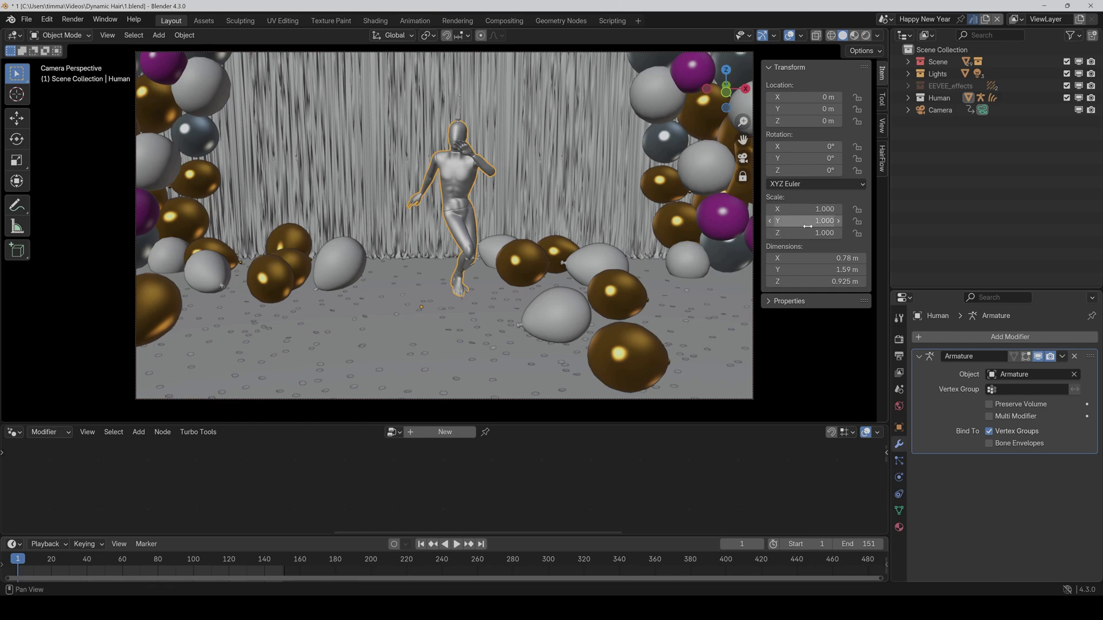
{"action": "left_click", "coordinate": [882, 159]}
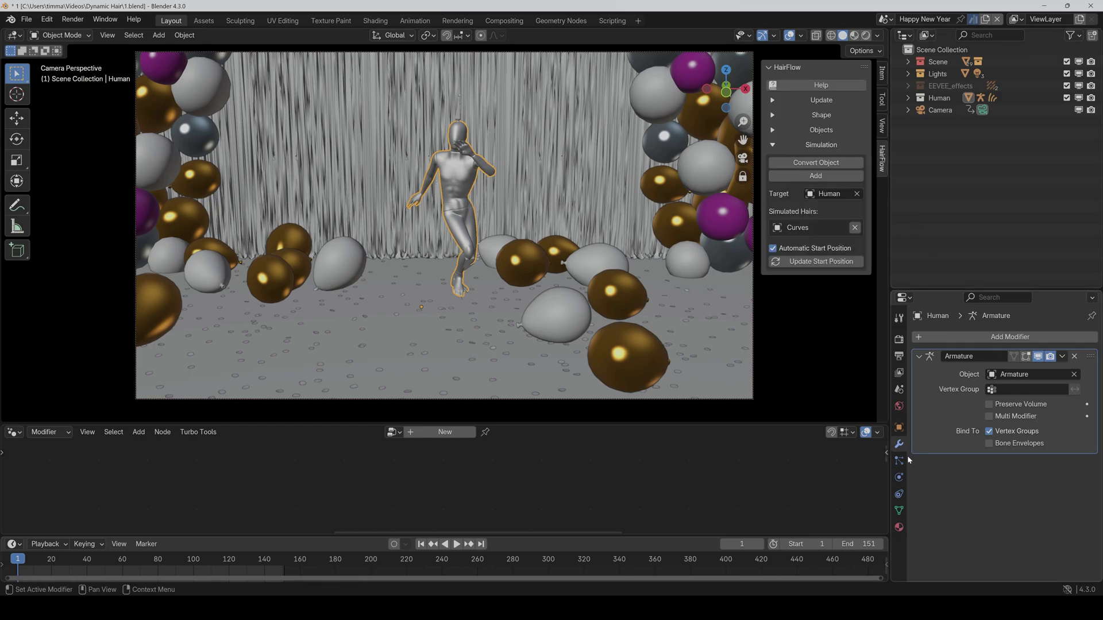
In the Curves' Transform Corrections, set Head Rotation to 0° and Head Scale to 1 on all axes, and save the file
{"action": "left_click", "coordinate": [908, 98]}
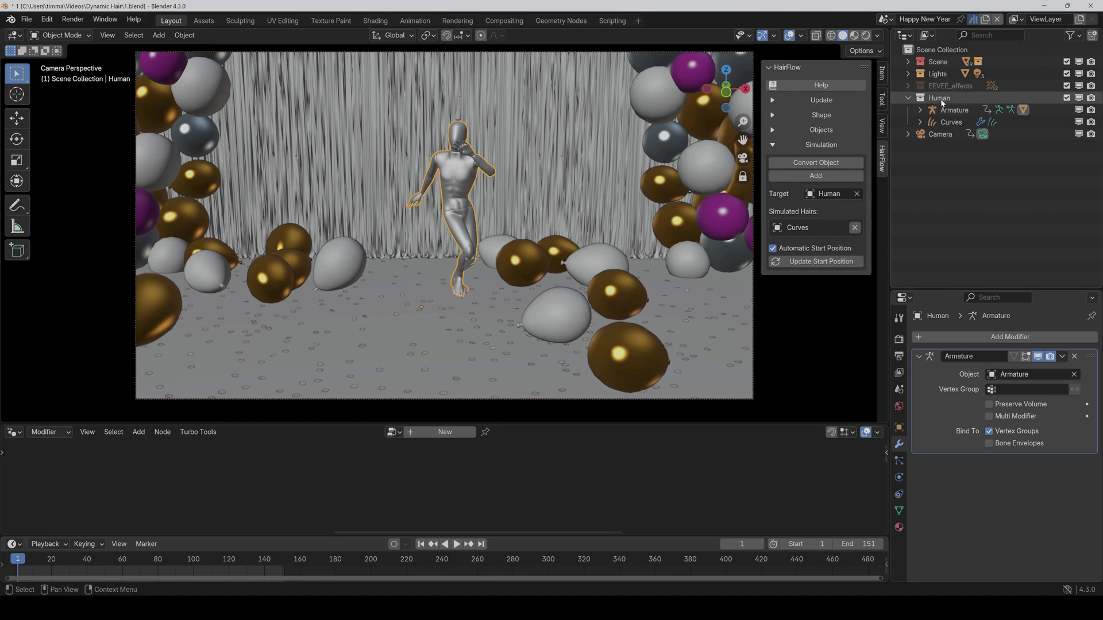
{"action": "left_click", "coordinate": [951, 122]}
{"action": "scroll", "coordinate": [941, 564], "scroll_direction": "down", "scroll_amount": 5}
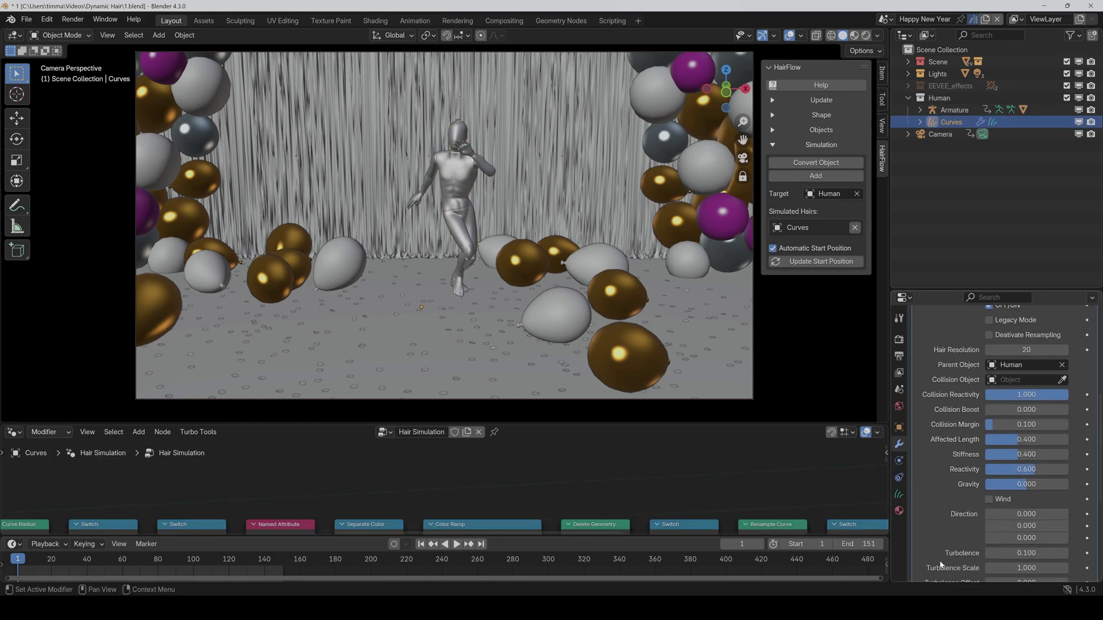
{"action": "scroll", "coordinate": [940, 564], "scroll_direction": "down", "scroll_amount": 7}
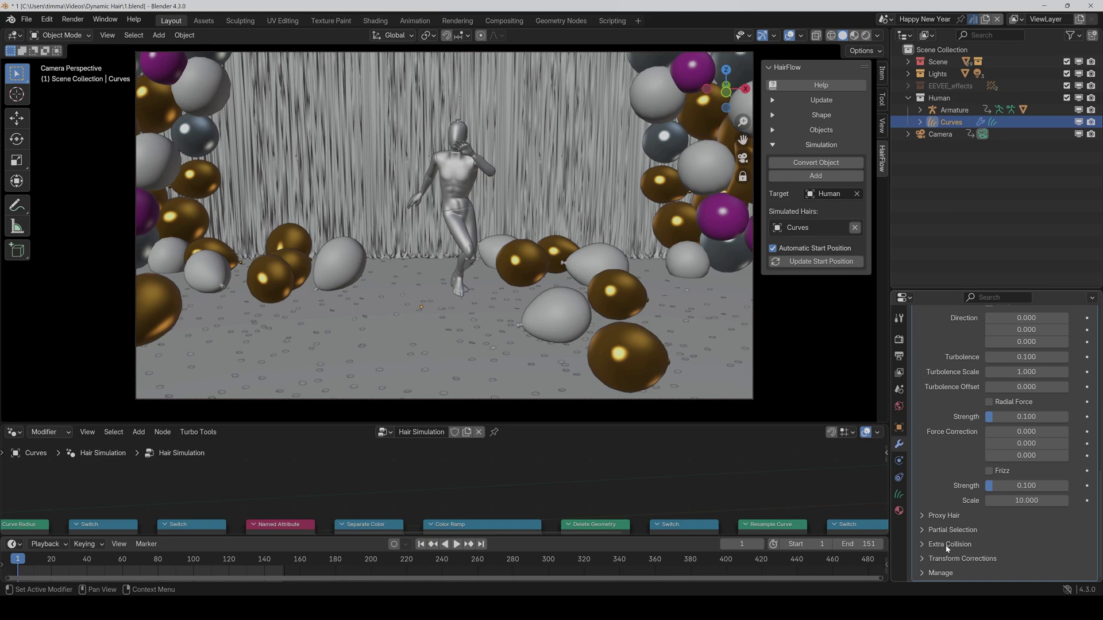
{"action": "left_click", "coordinate": [948, 558]}
{"action": "scroll", "coordinate": [945, 536], "scroll_direction": "down", "scroll_amount": 6}
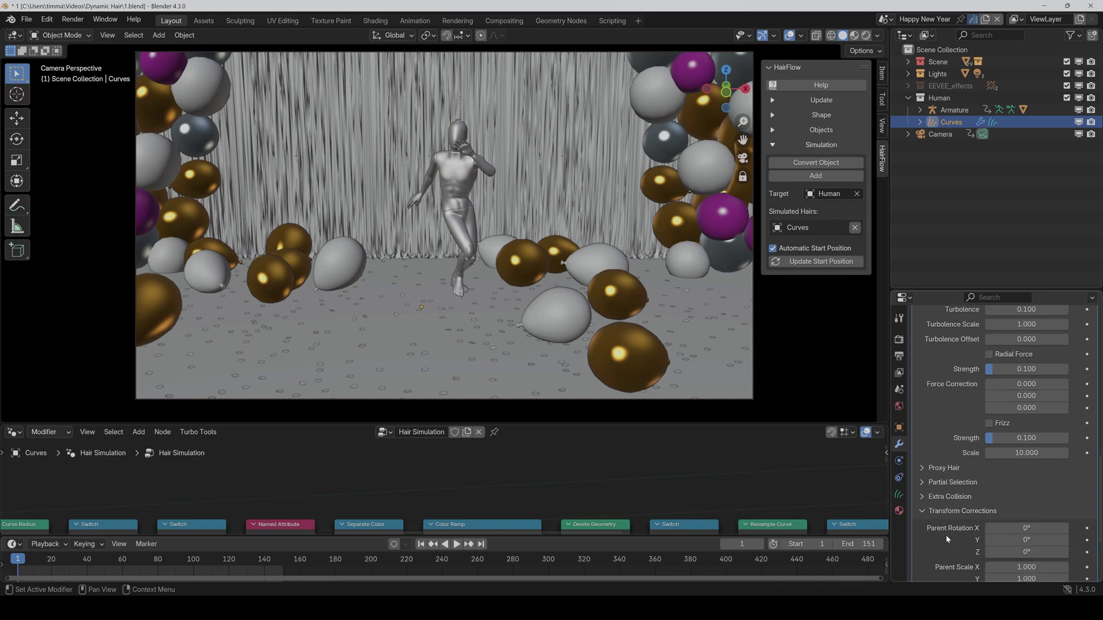
{"action": "left_click_drag", "start_coordinate": [1026, 495], "coordinate": [1040, 557]}
{"action": "type", "text": "0"}
{"action": "key", "text": "Return"}
{"action": "type", "text": "1"}
{"action": "key", "text": "Return"}
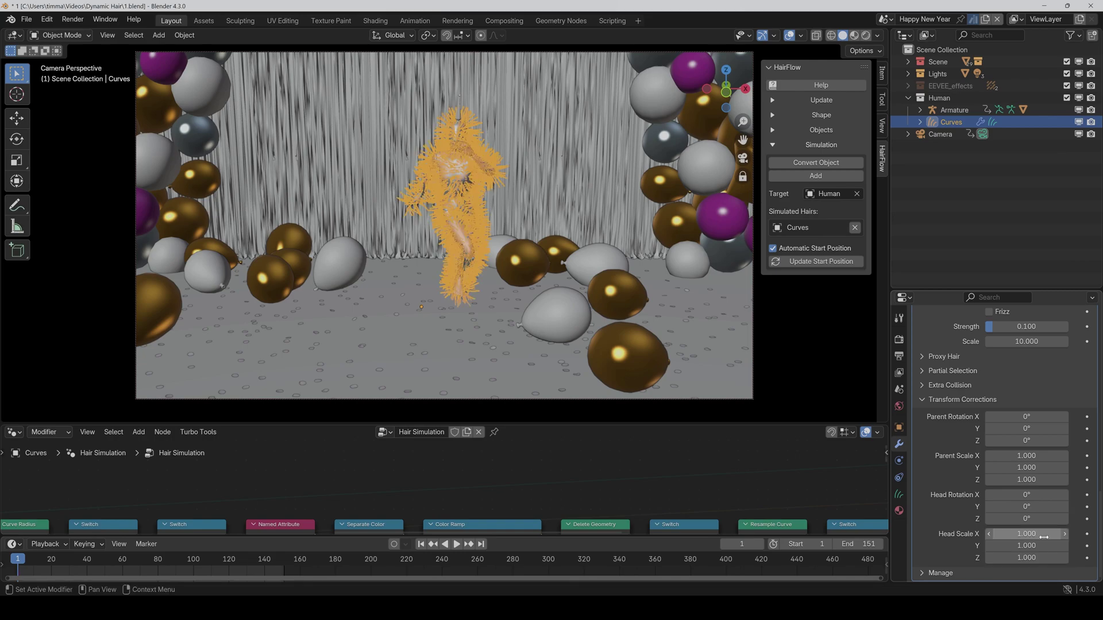
{"action": "key", "text": "ctrl+s"}
Deselect the hair curves and play the animation to preview the simulation on the dancing human
{"action": "left_click", "coordinate": [814, 333]}
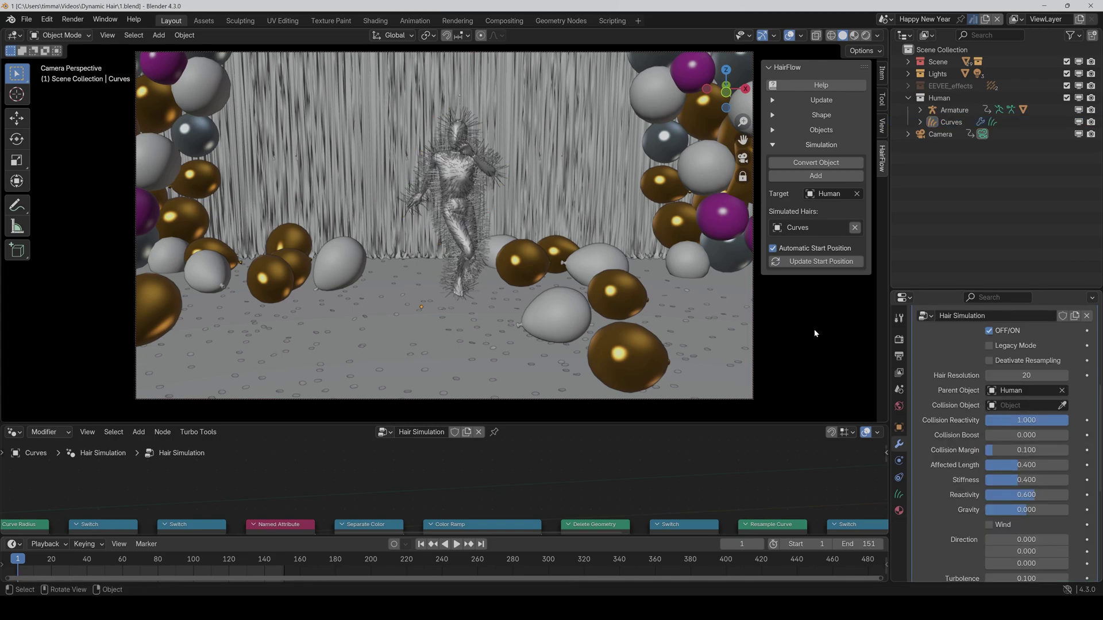
{"action": "key", "text": "space"}
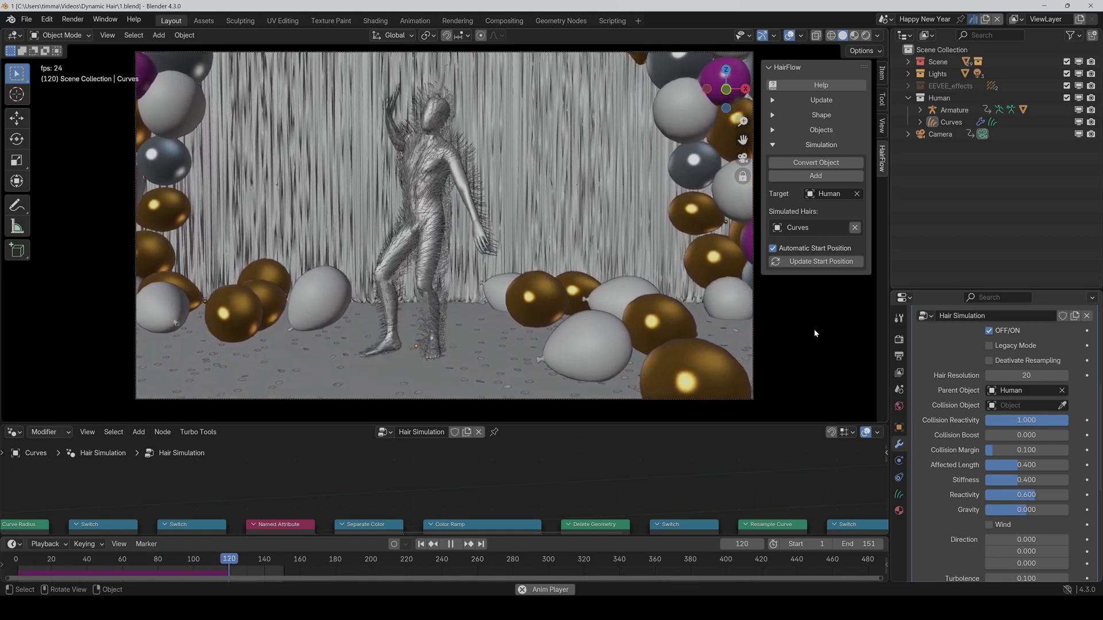
{"action": "key", "text": "space"}
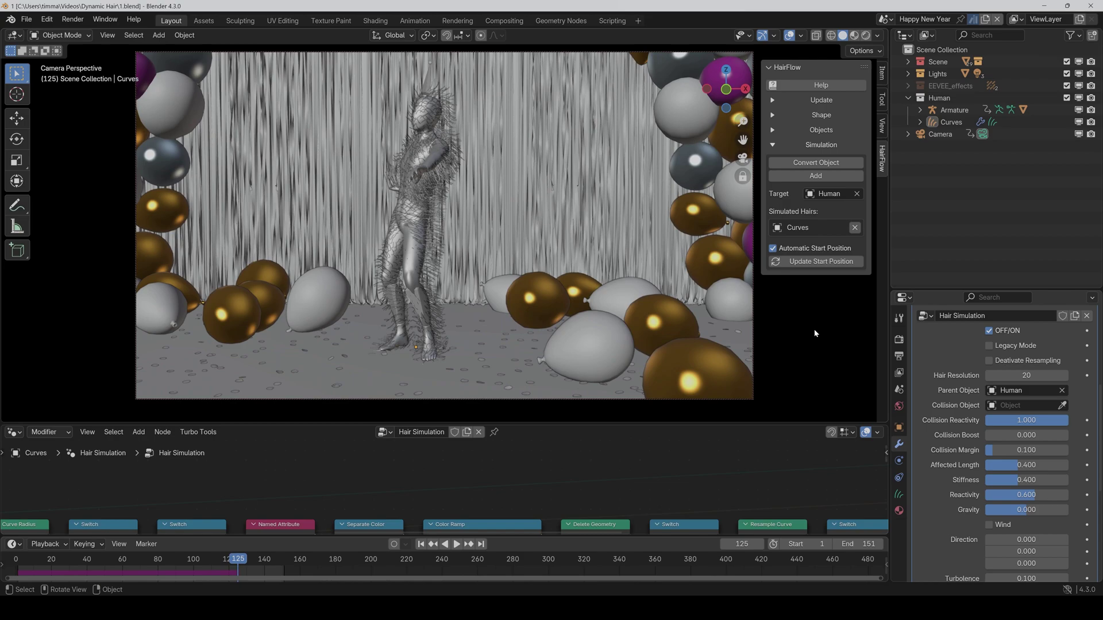
Assign Human as the hair's Collision Object, return to the first frame and set Stiffness to 0.6
{"action": "left_click", "coordinate": [1063, 405]}
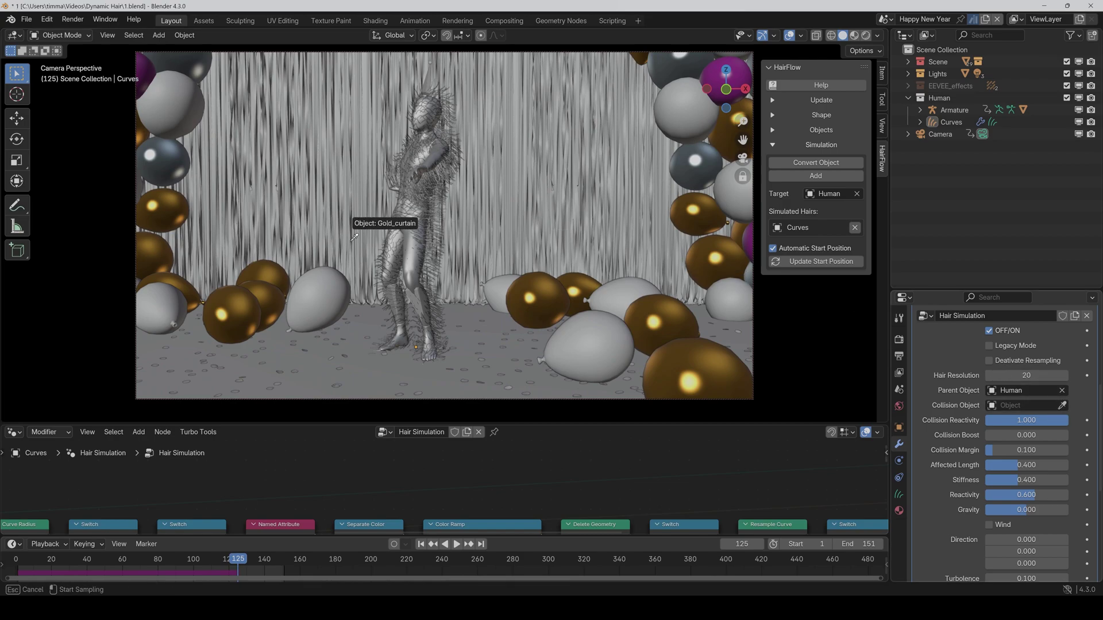
{"action": "left_click", "coordinate": [411, 264]}
{"action": "key", "text": "shift+Left"}
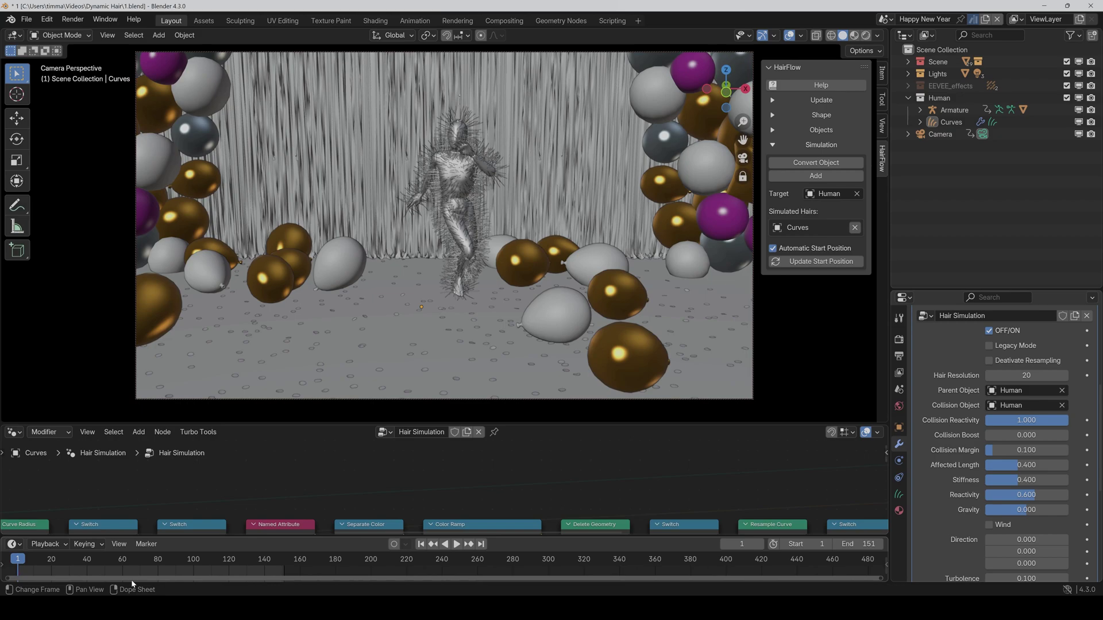
{"action": "double_click", "coordinate": [1043, 483]}
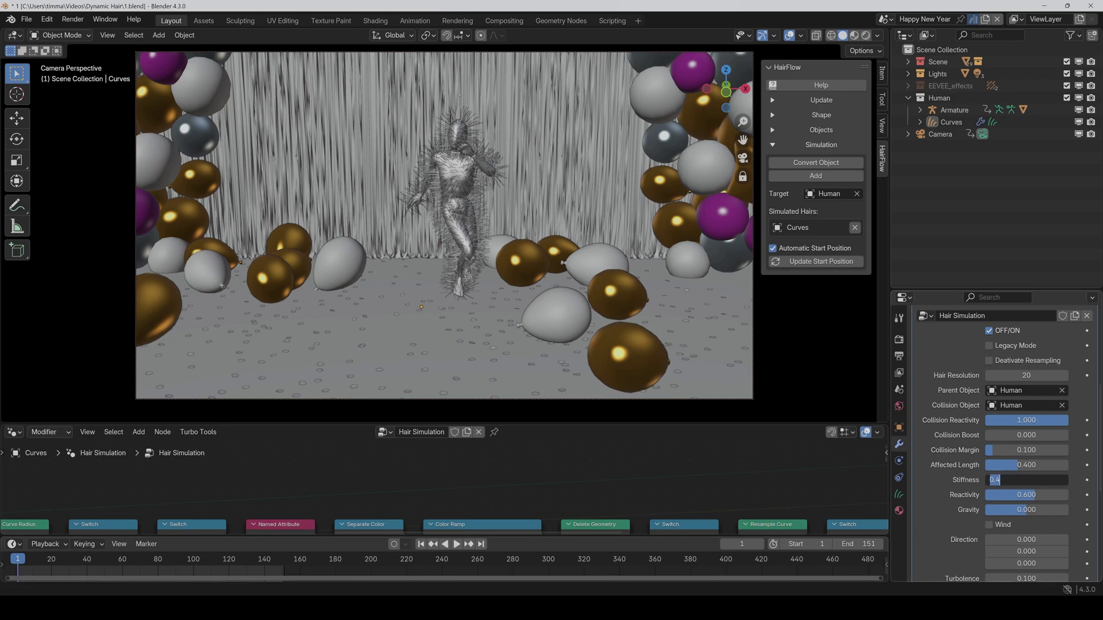
{"action": "type", "text": "0.6"}
{"action": "key", "text": "Return"}
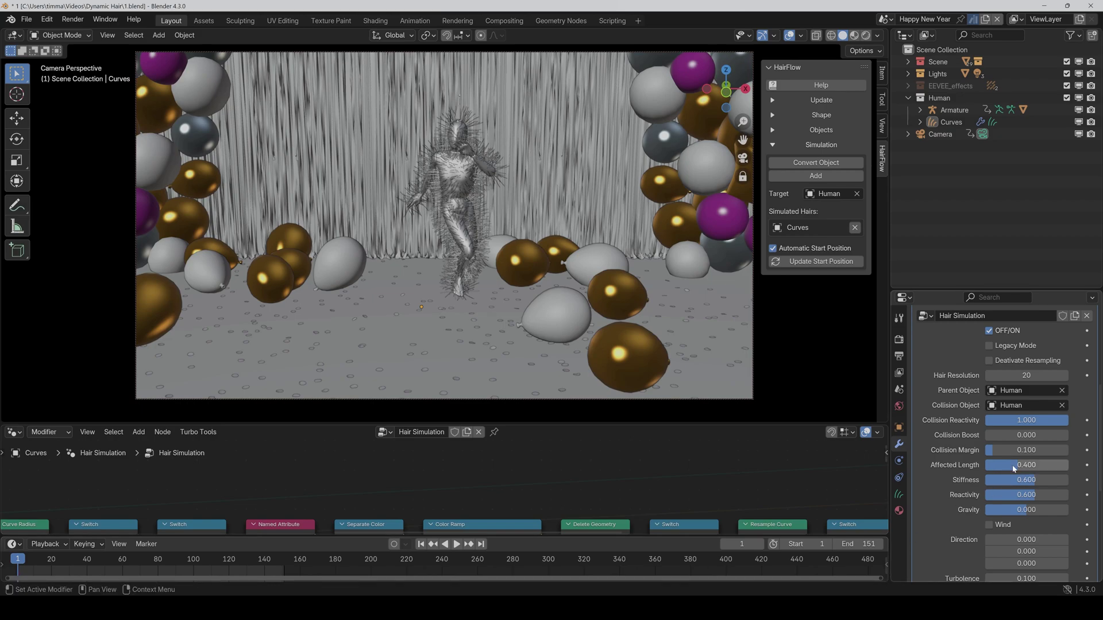
Replay the animation to check the stiffer hair with body collision, and save the file
{"action": "key", "text": "space"}
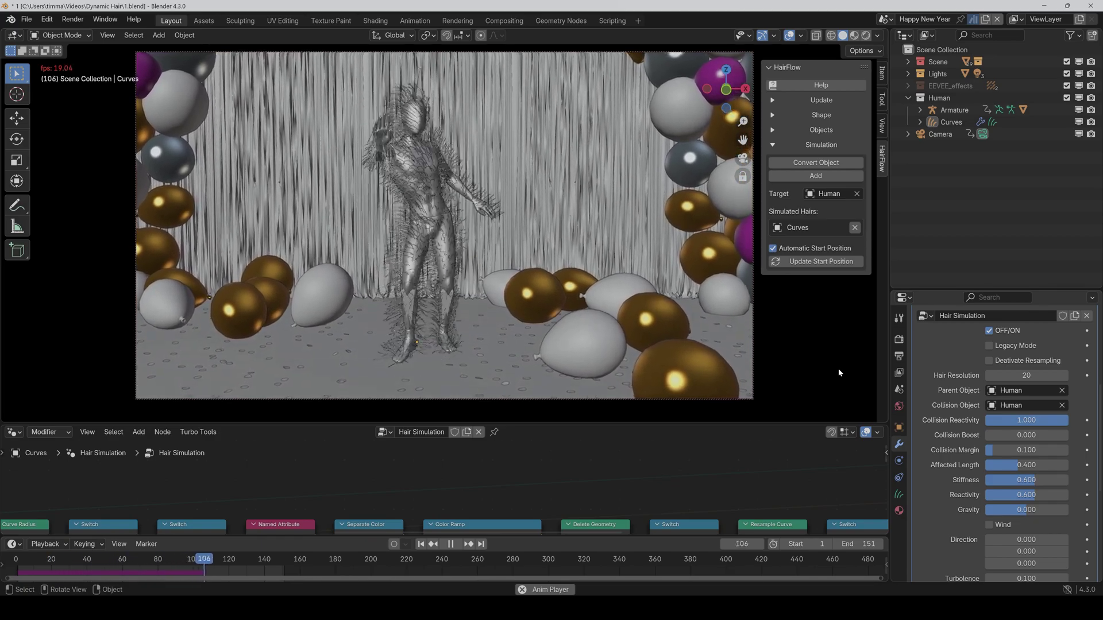
{"action": "key", "text": "ctrl+s"}
{"action": "key", "text": "space"}
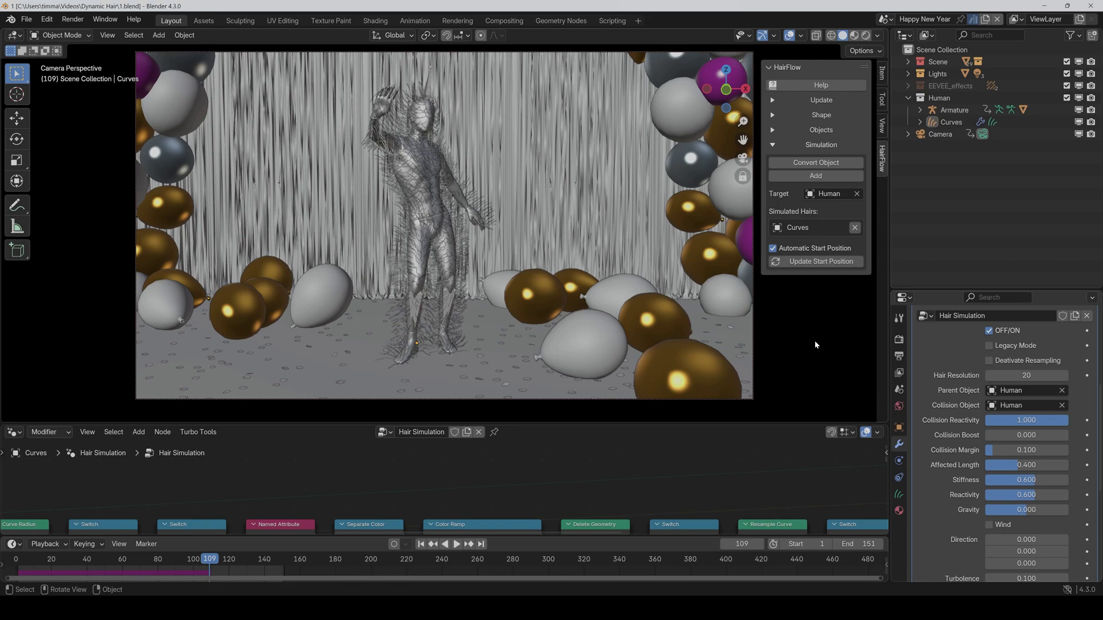